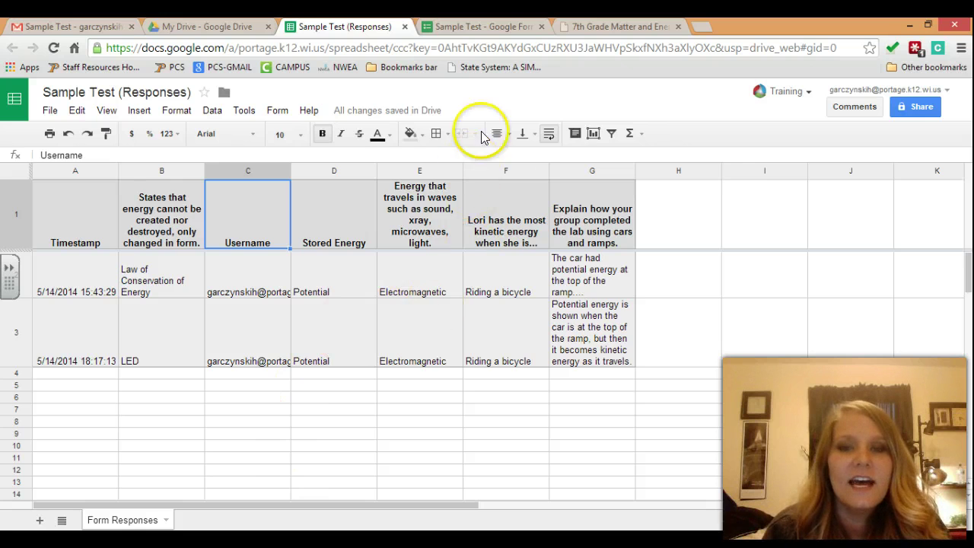
# Switch to the Sample Test form and open its response spreadsheet from there
pyautogui.click(484, 34)
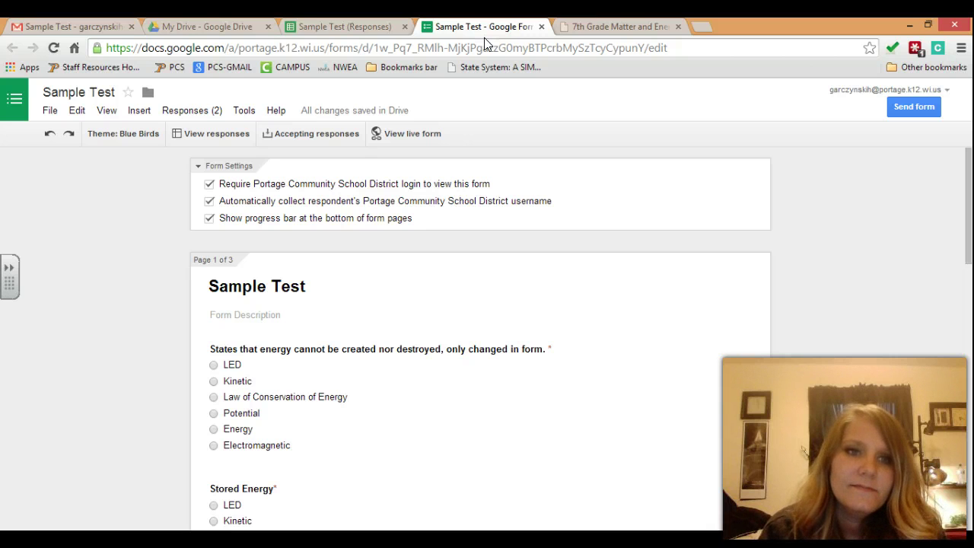
pyautogui.click(214, 109)
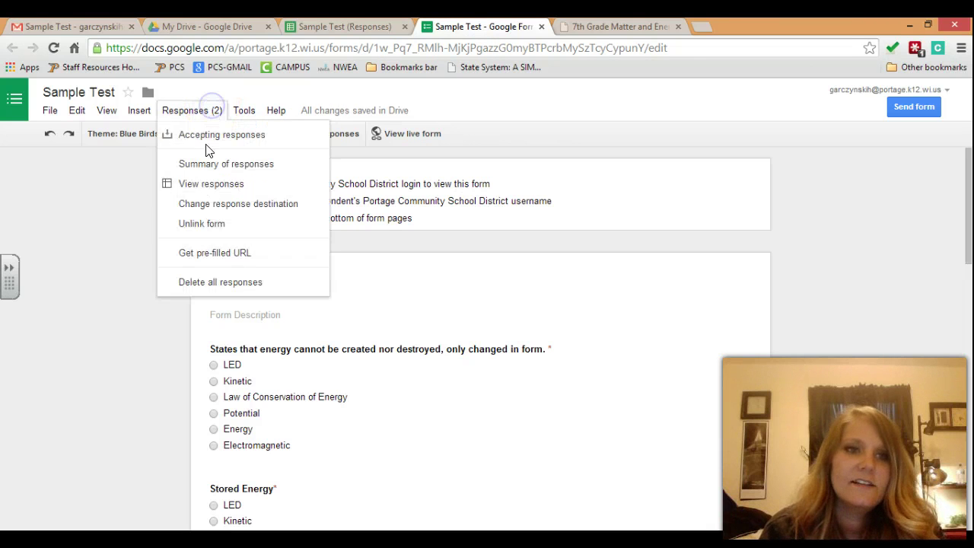
pyautogui.click(211, 185)
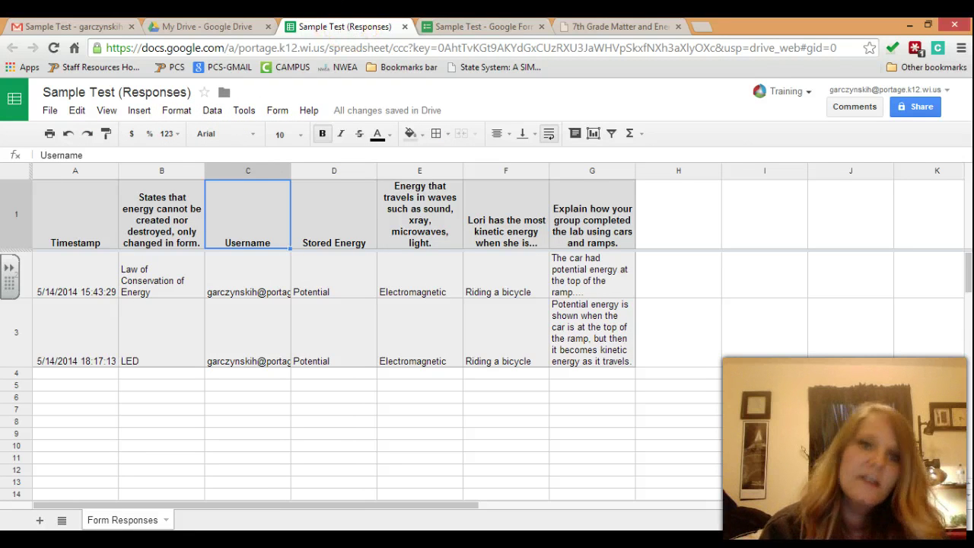
# Switch to Google Drive and search it for "sample test"
pyautogui.click(251, 26)
pyautogui.click(284, 94)
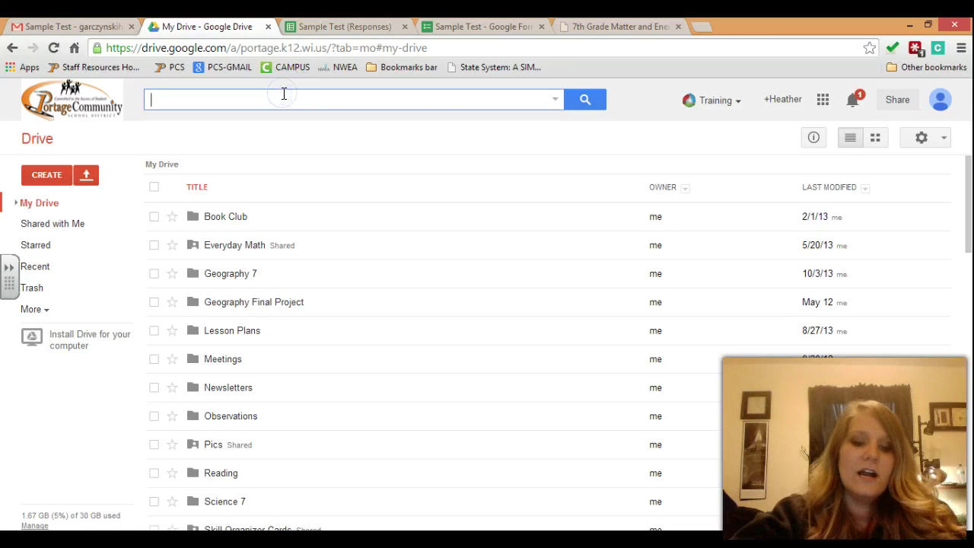
pyautogui.write('sample test')
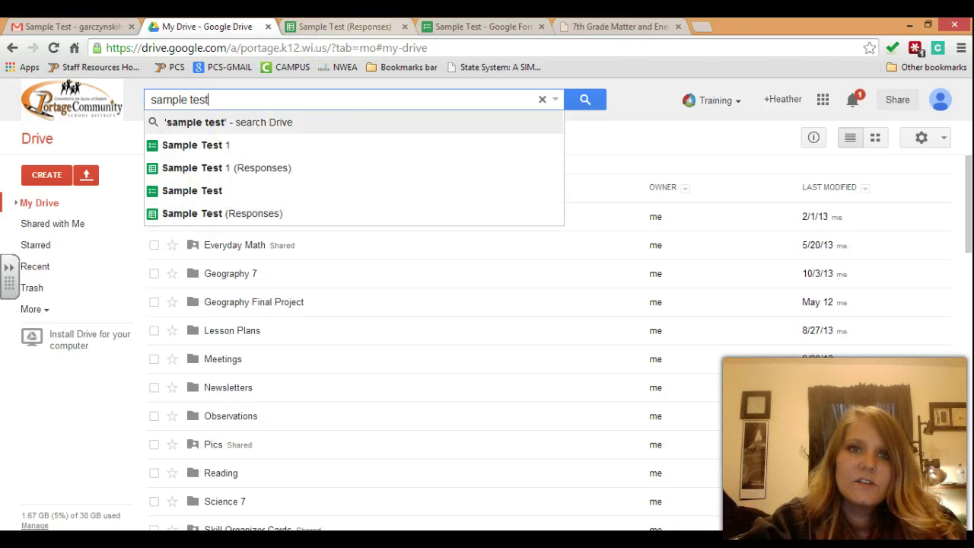
# Return to the Sample Test (Responses) spreadsheet and search its script gallery for "flubaroo"
pyautogui.click(345, 27)
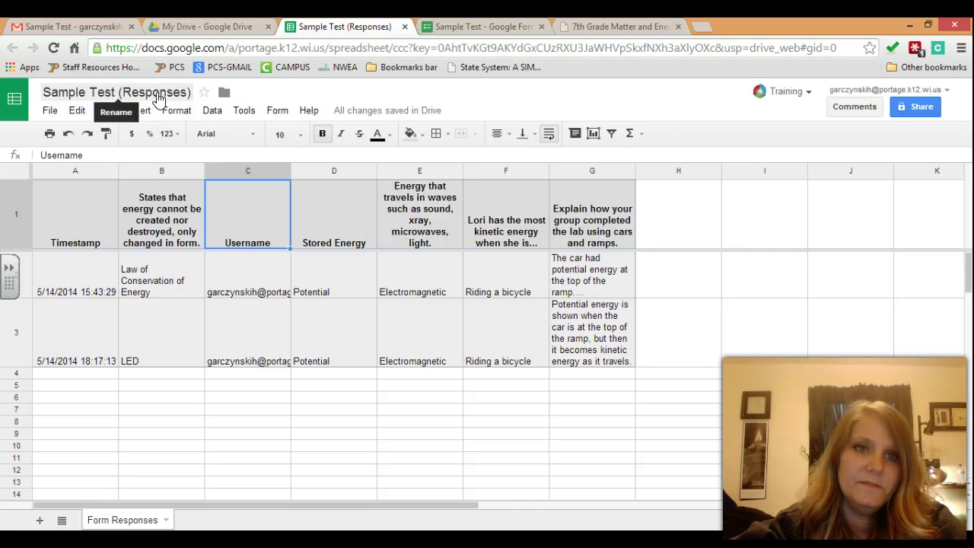
pyautogui.click(242, 113)
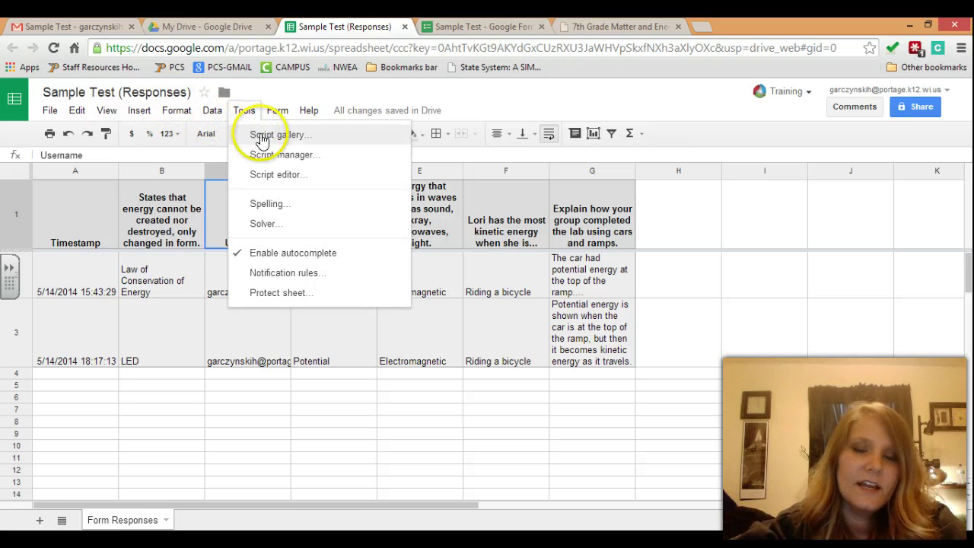
pyautogui.click(261, 136)
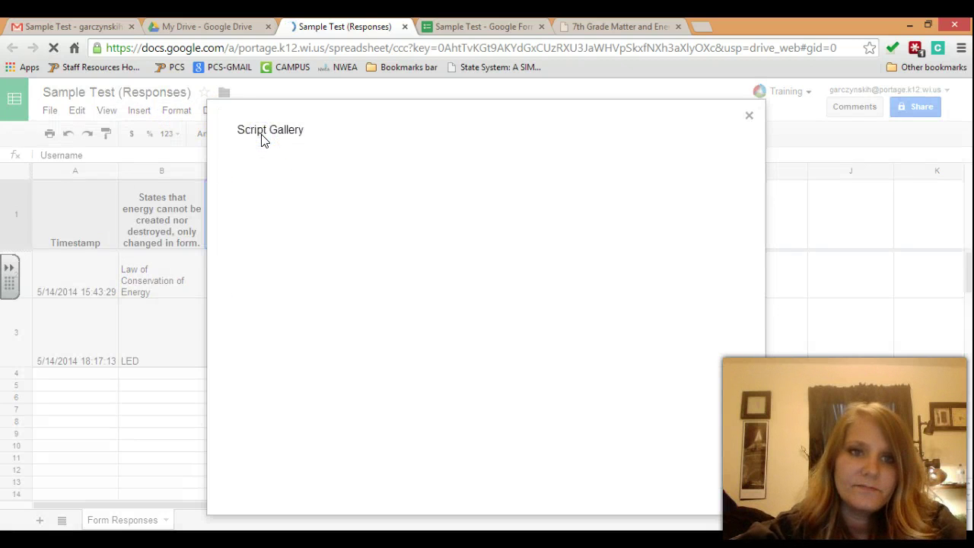
pyautogui.click(266, 136)
pyautogui.click(478, 162)
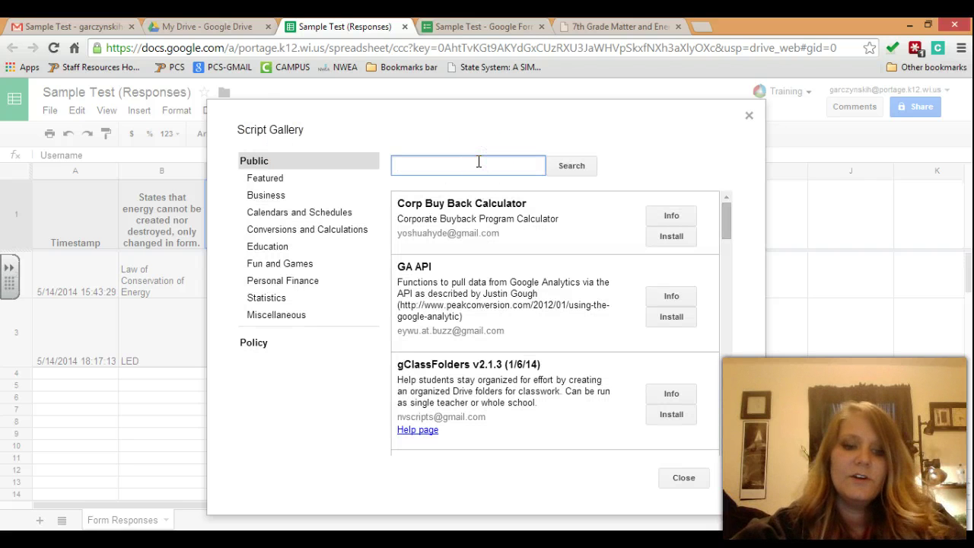
pyautogui.write('flub')
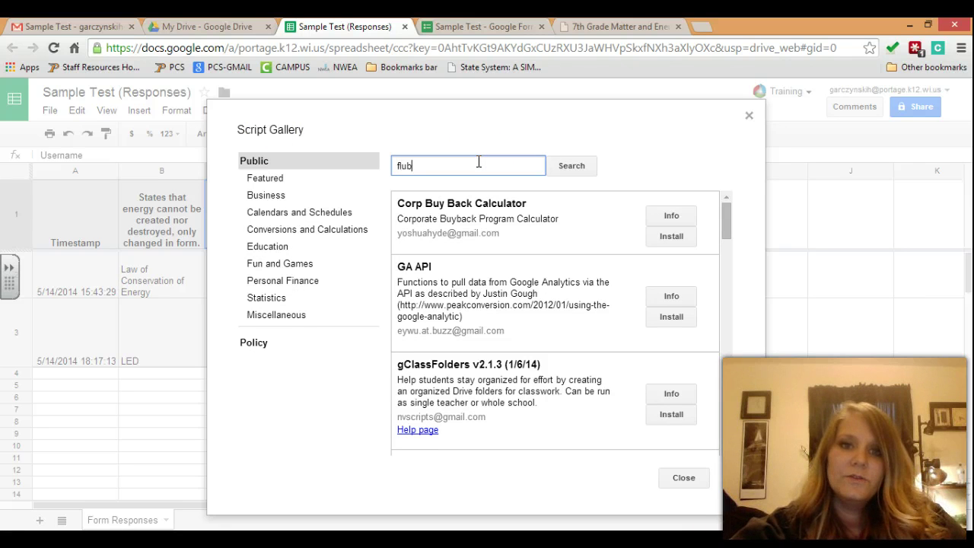
pyautogui.write('aaroo')
pyautogui.press('Return')
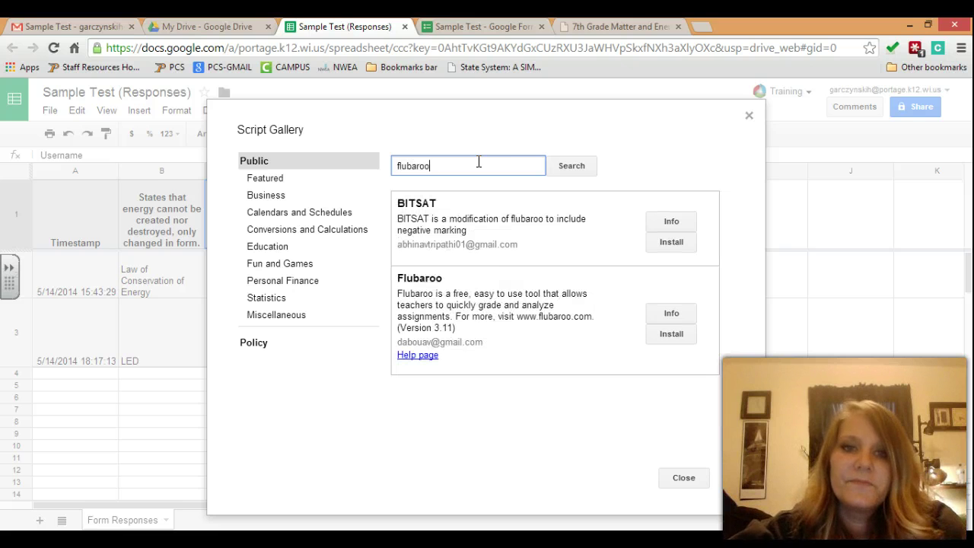
# Install the Flubaroo script, grant it the requested account permissions, and close the script gallery
pyautogui.click(676, 338)
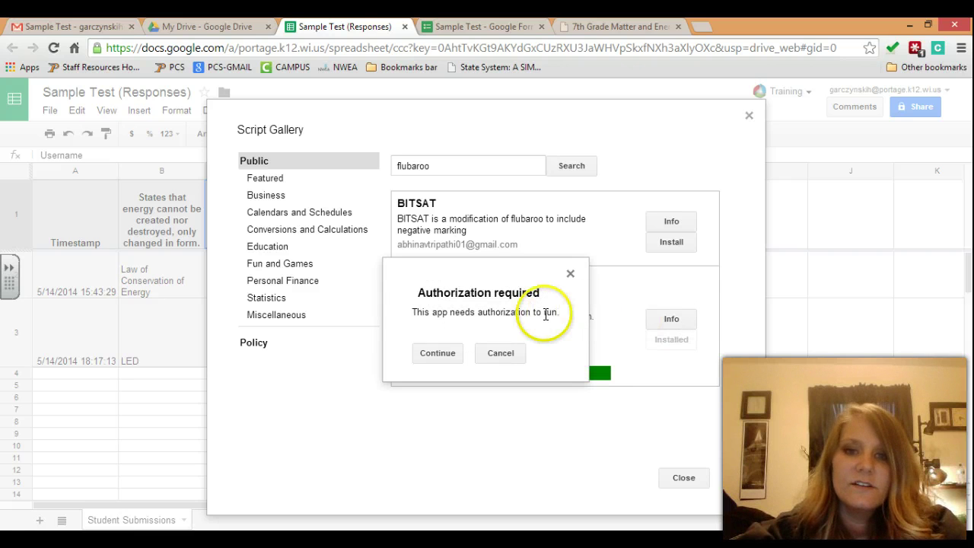
pyautogui.click(440, 354)
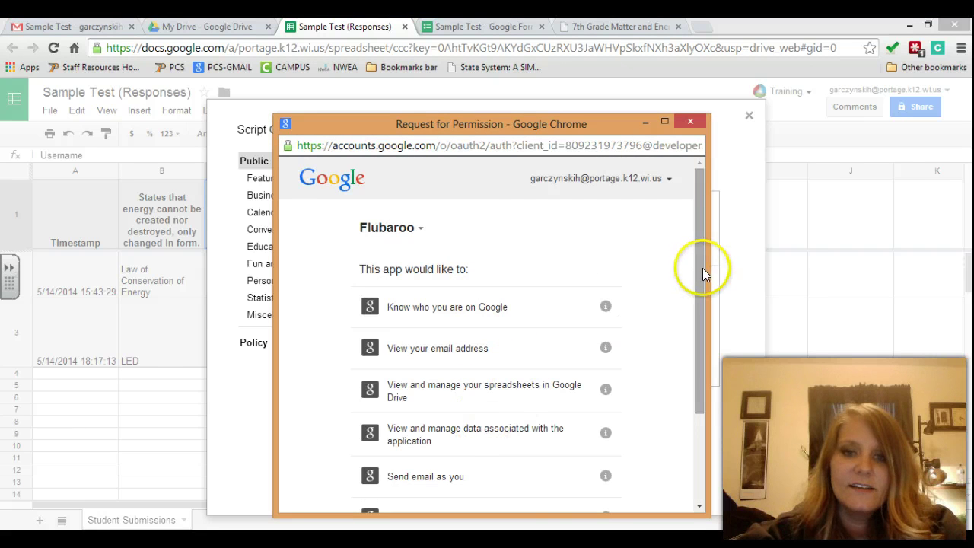
pyautogui.moveTo(702, 272); pyautogui.dragTo(707, 395)
pyautogui.click(607, 485)
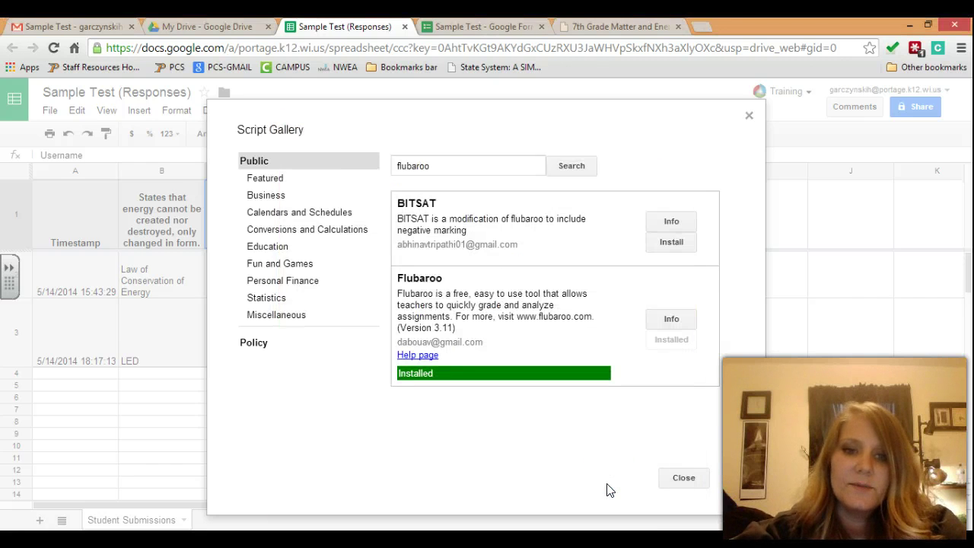
pyautogui.click(688, 487)
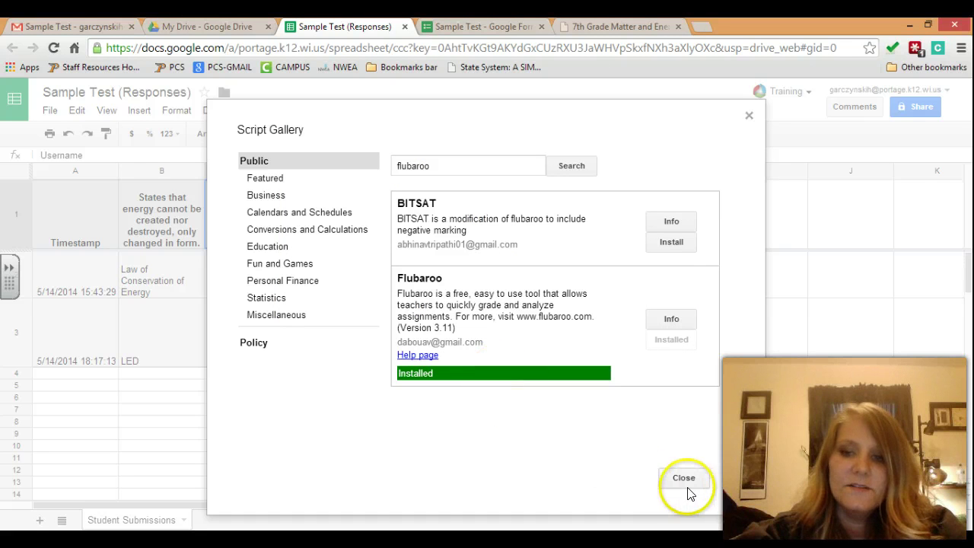
pyautogui.click(690, 487)
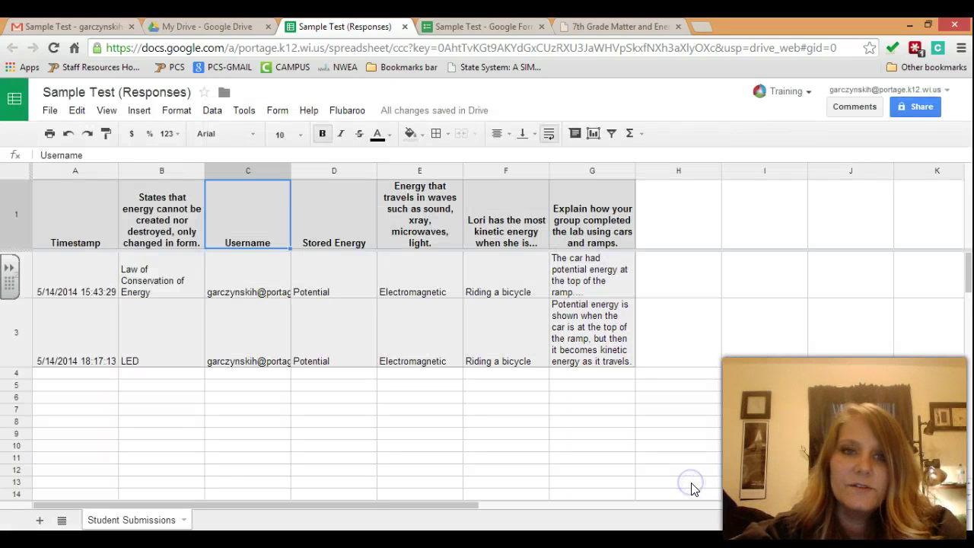
# Start grading the assignment with Flubaroo, set the "Explain how your group completed the lab" question to Skip Grading, and proceed to answer key selection
pyautogui.click(348, 112)
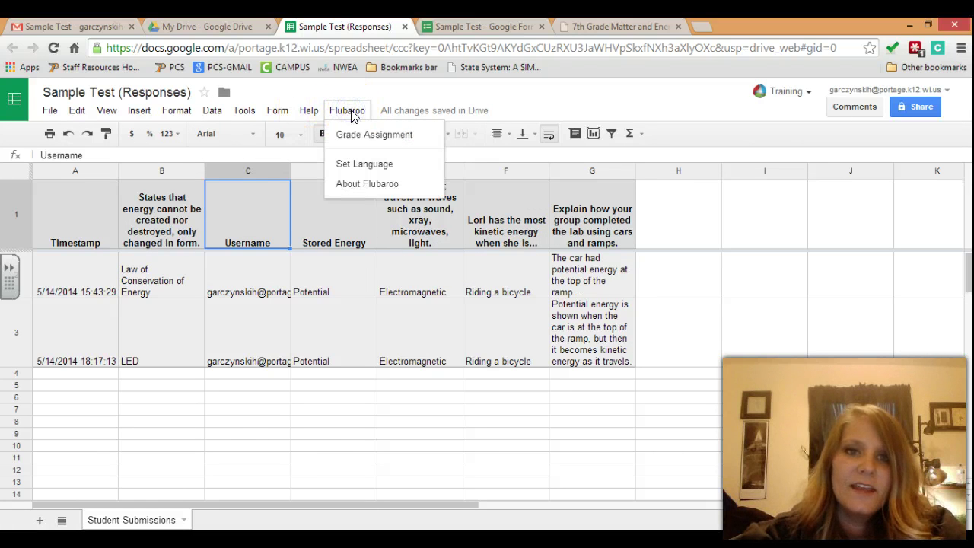
pyautogui.click(355, 131)
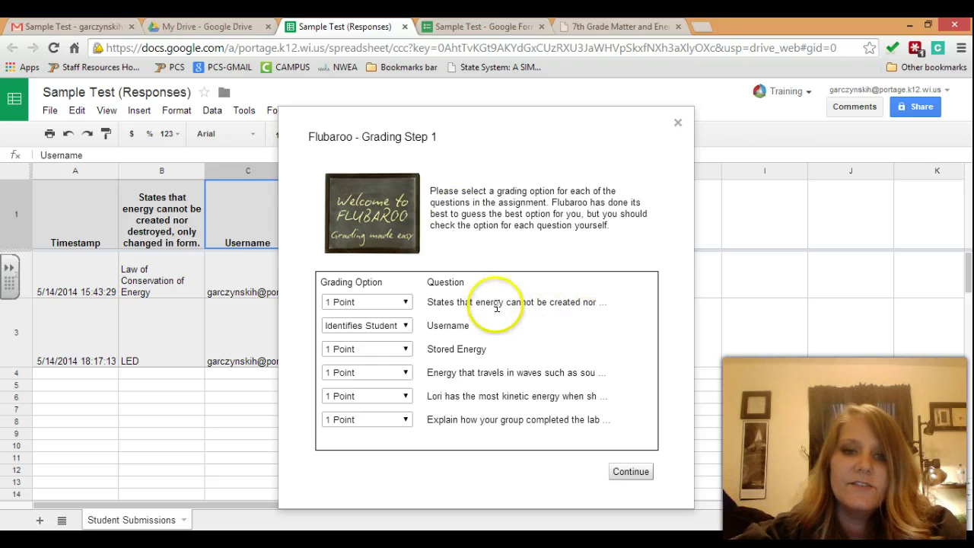
pyautogui.click(405, 303)
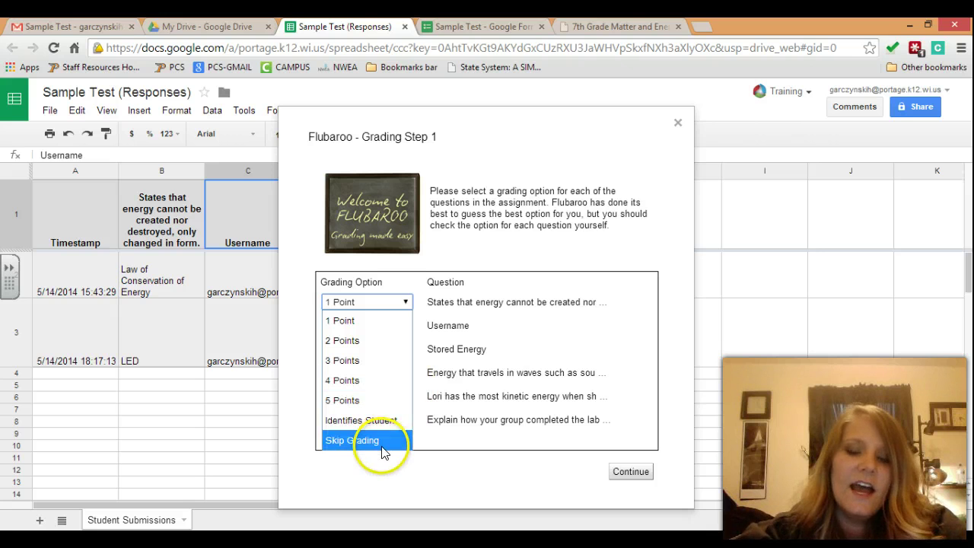
pyautogui.click(427, 413)
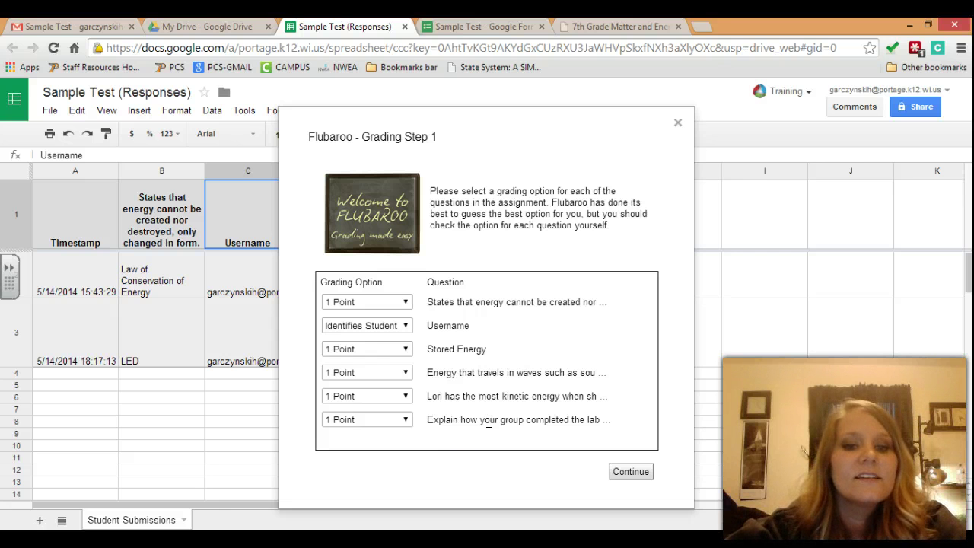
pyautogui.click(406, 420)
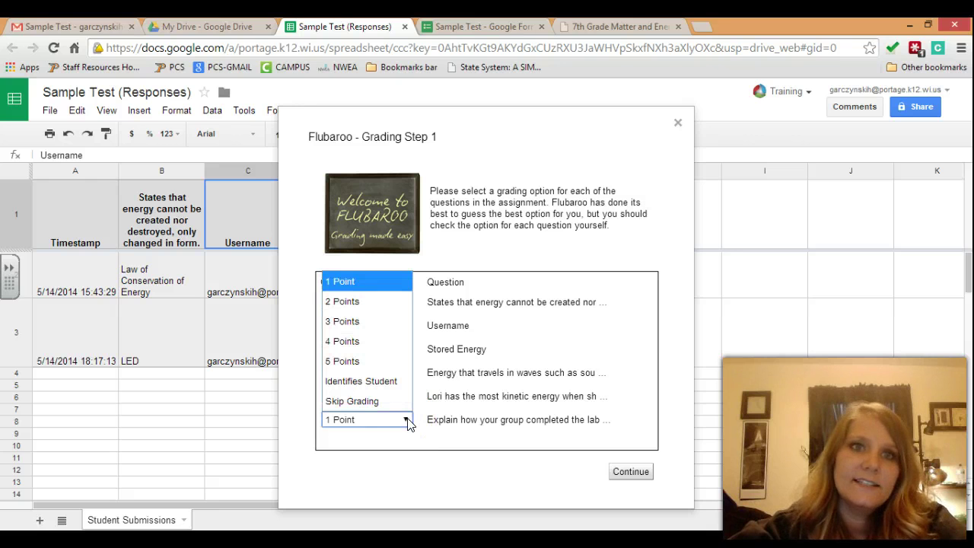
pyautogui.click(394, 416)
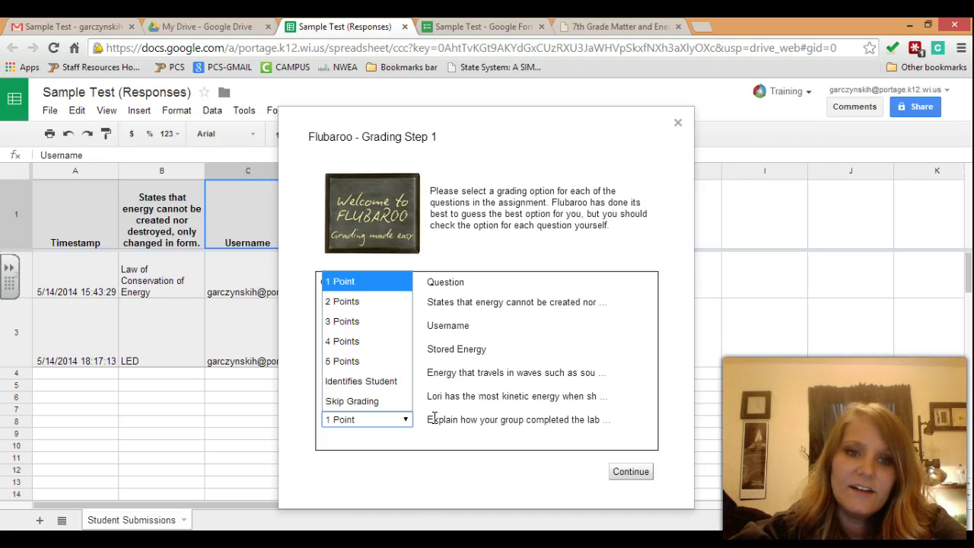
pyautogui.click(388, 402)
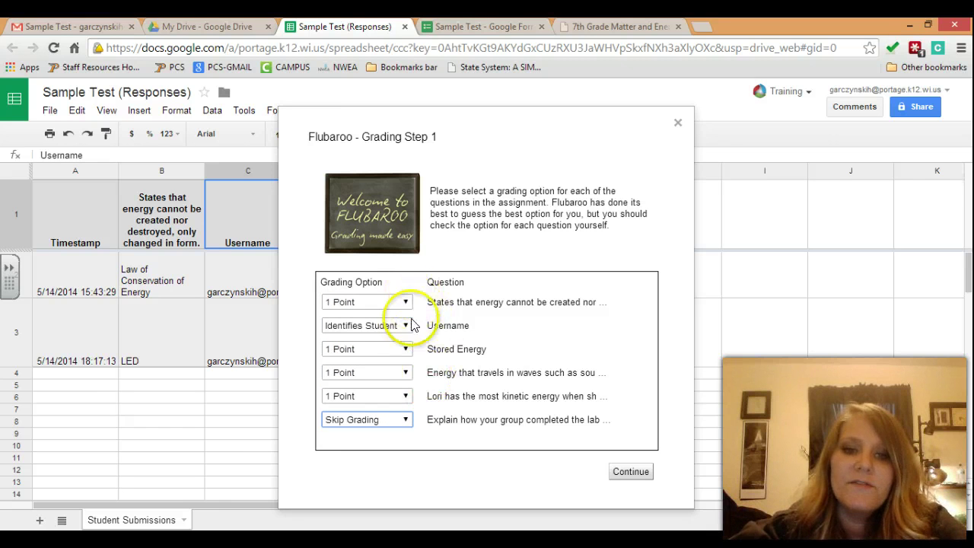
pyautogui.click(405, 396)
pyautogui.click(405, 397)
pyautogui.click(404, 396)
pyautogui.click(405, 397)
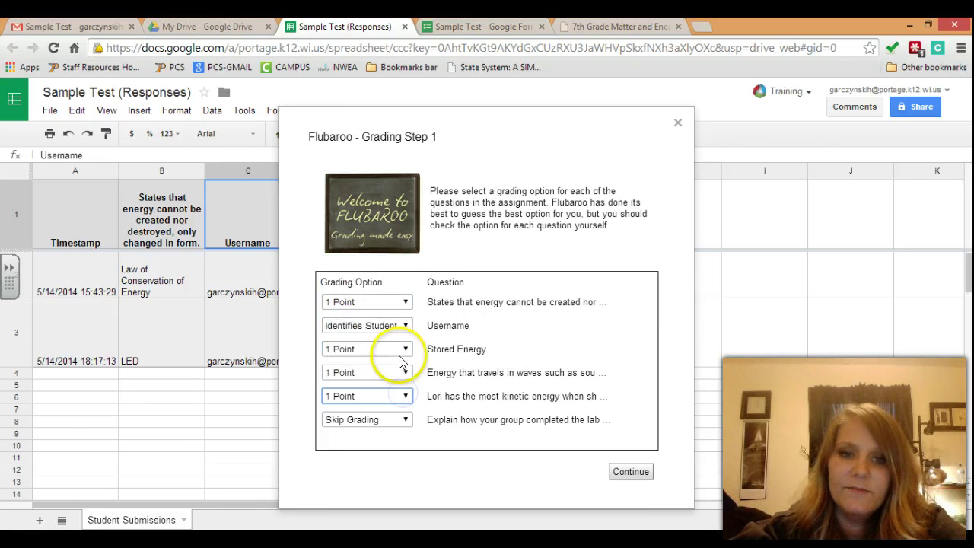
pyautogui.click(625, 471)
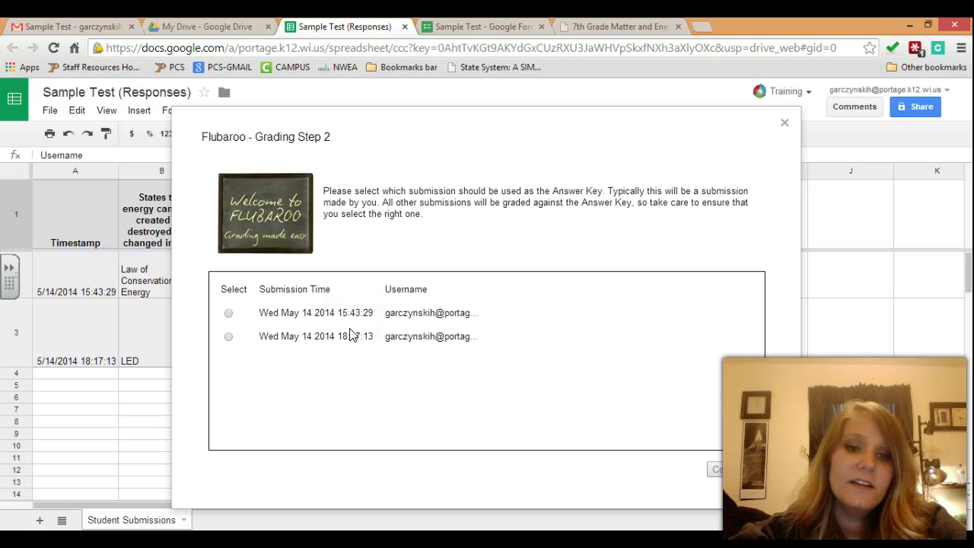
# Use the submission from Wed May 14 2014 15:43:29 as the answer key, run the grading, and view the grades
pyautogui.click(229, 313)
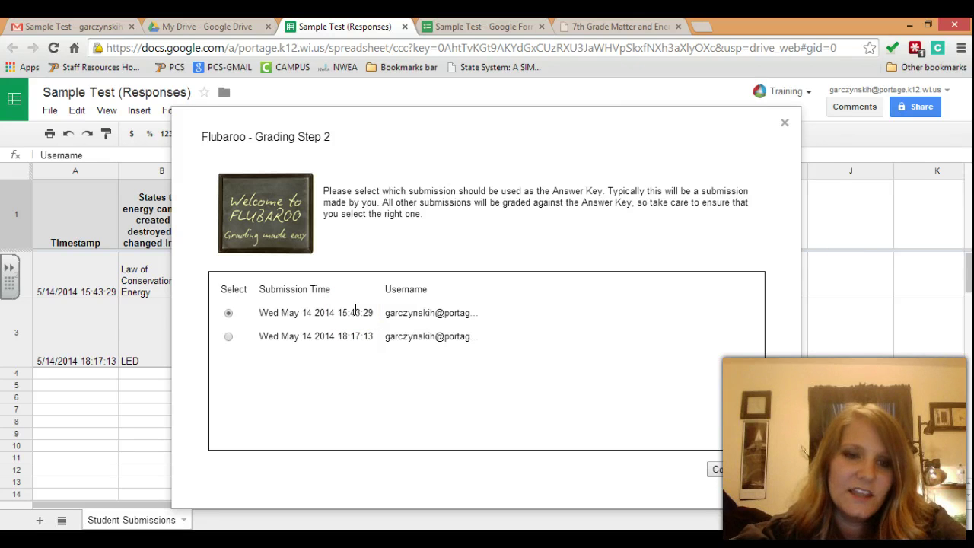
pyautogui.click(733, 470)
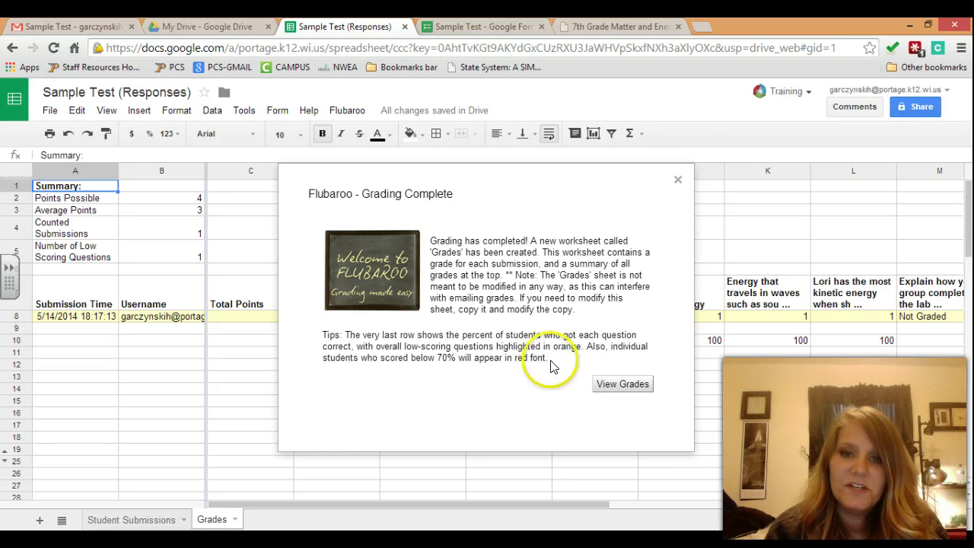
pyautogui.click(624, 385)
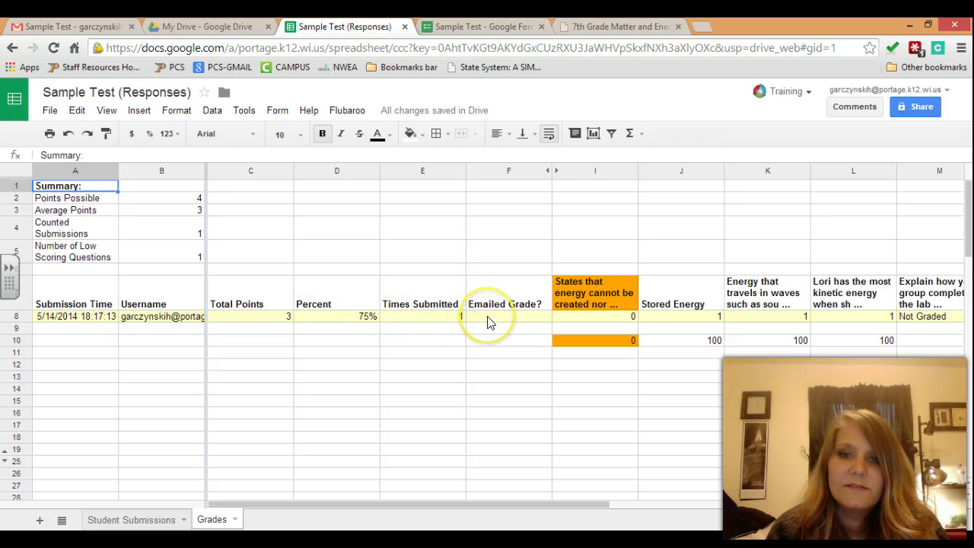
# Examine the per-question scores and the ungraded written answer on the Grades sheet, comparing them with the Student Submissions sheet
pyautogui.moveTo(501, 512); pyautogui.dragTo(559, 504)
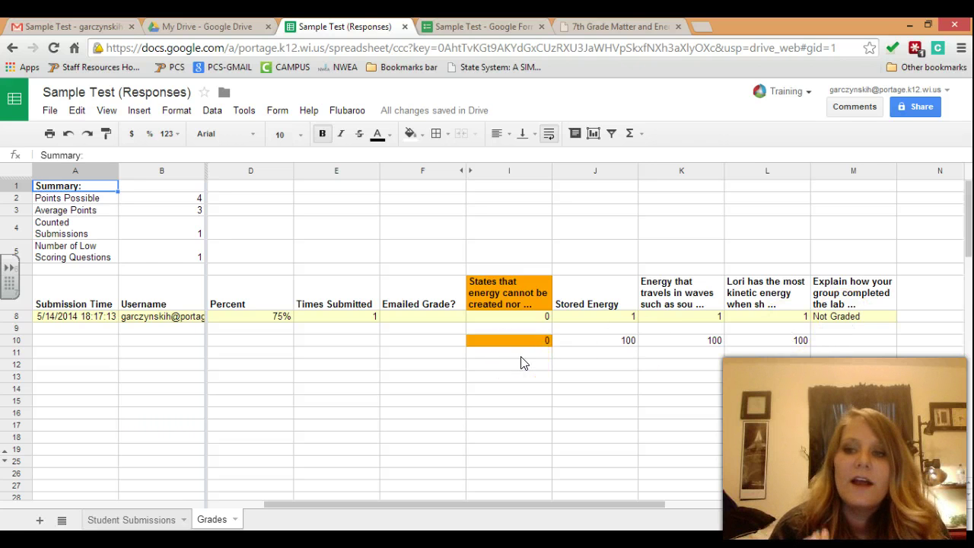
pyautogui.click(554, 508)
pyautogui.moveTo(554, 505); pyautogui.dragTo(533, 505)
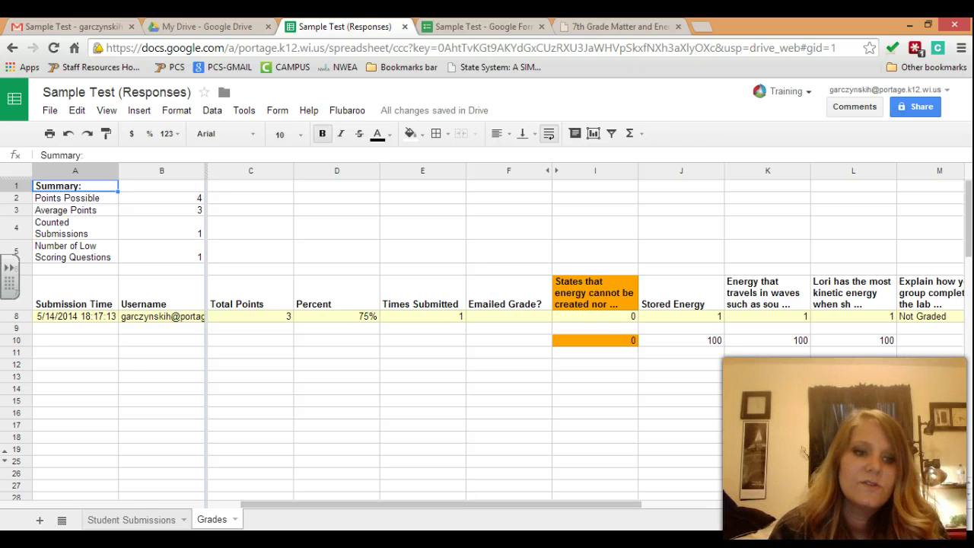
pyautogui.click(154, 524)
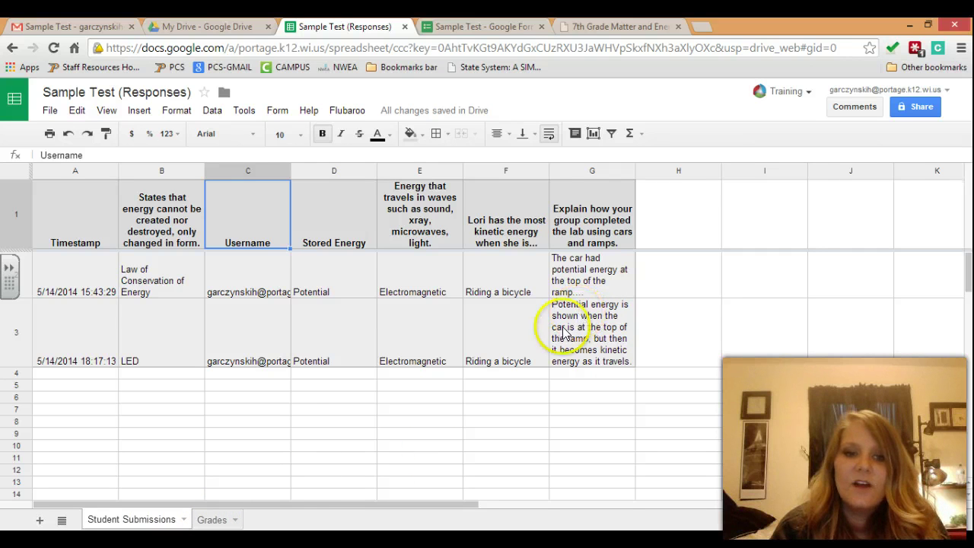
pyautogui.click(215, 520)
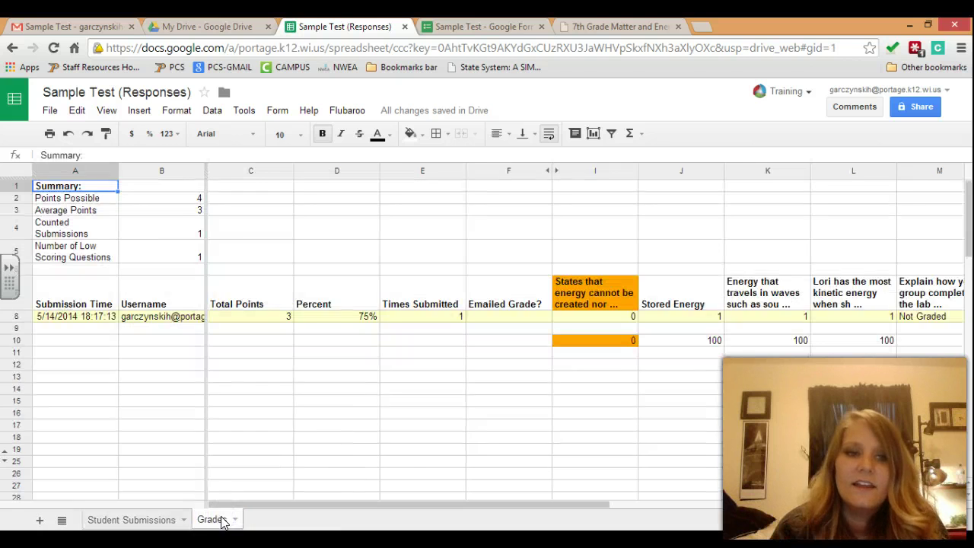
pyautogui.click(786, 504)
pyautogui.click(781, 508)
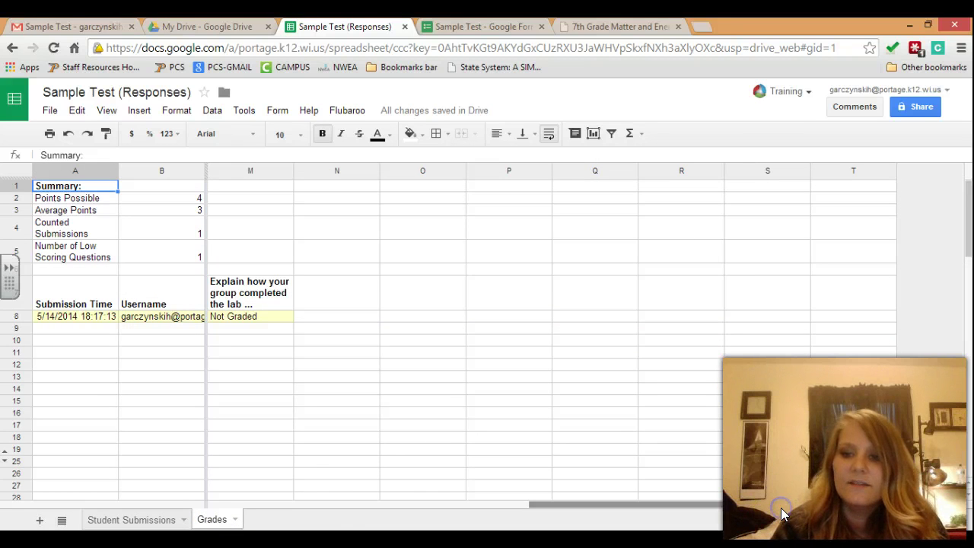
pyautogui.click(499, 502)
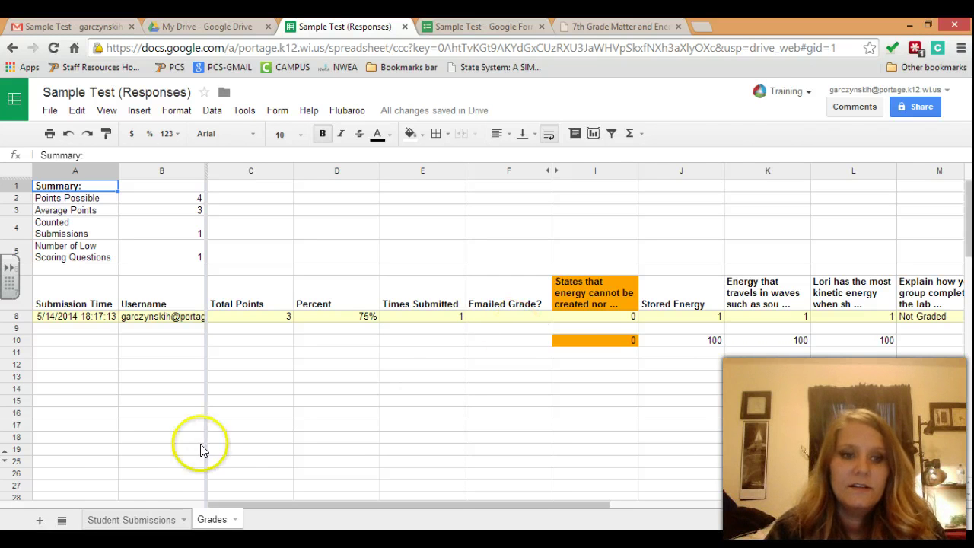
pyautogui.click(160, 519)
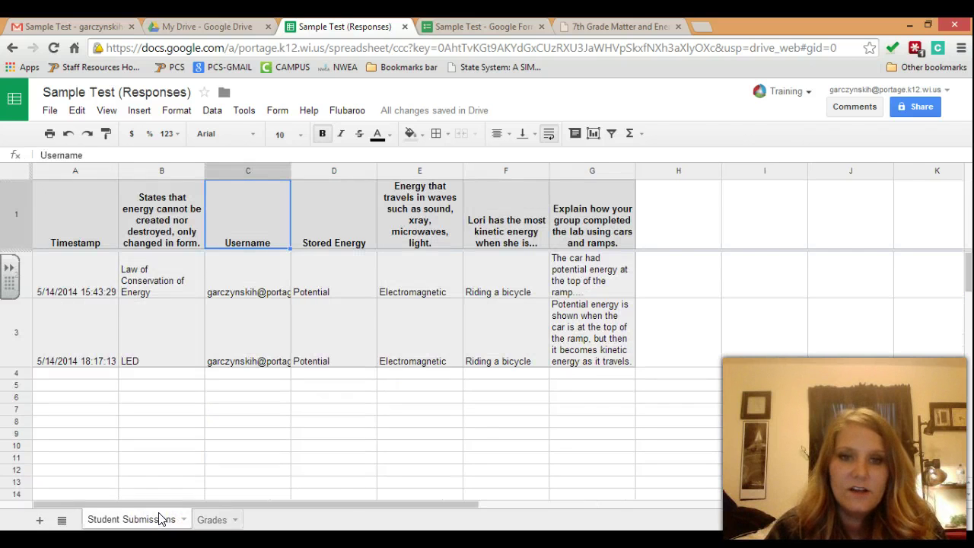
# Return to the Grades sheet and look over the available sheet options and form commands
pyautogui.click(207, 519)
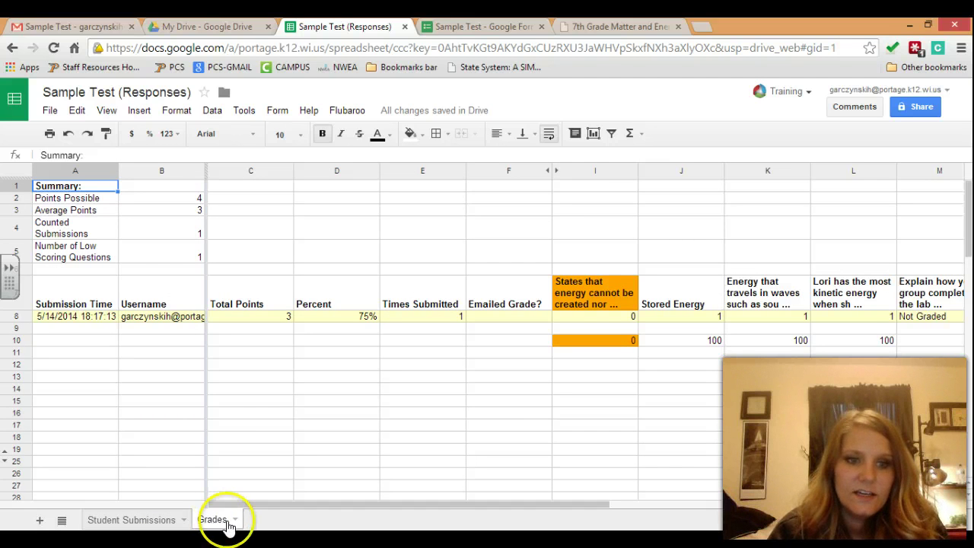
pyautogui.click(233, 519)
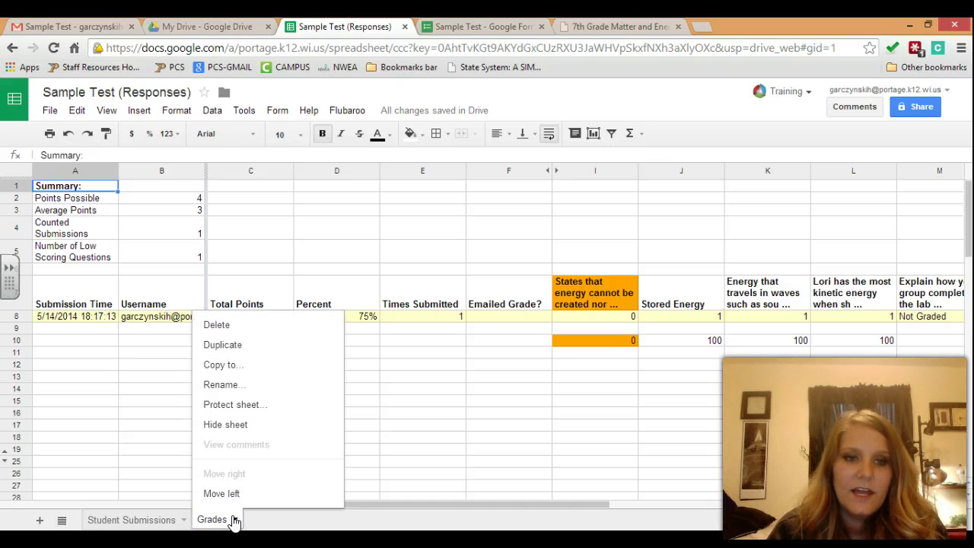
pyautogui.click(233, 519)
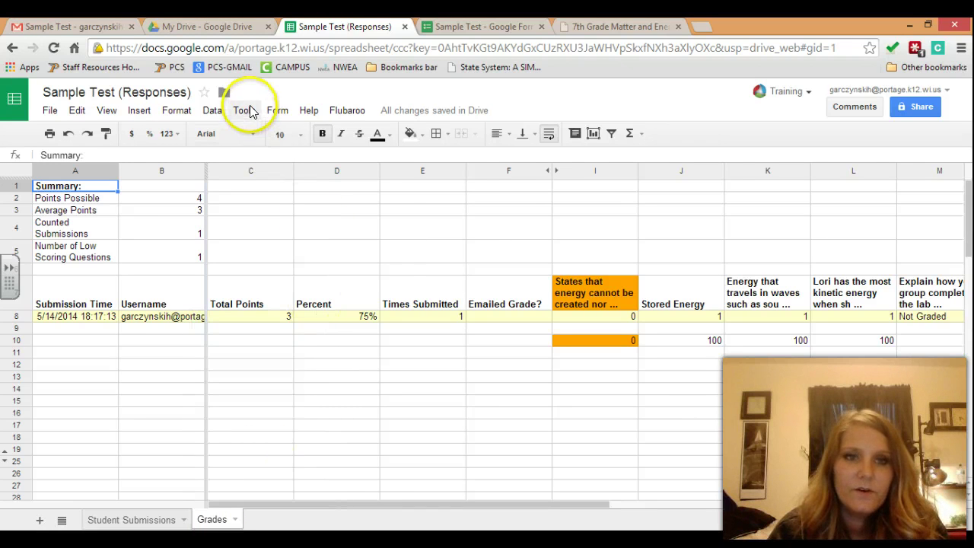
pyautogui.click(244, 111)
pyautogui.moveTo(271, 112)
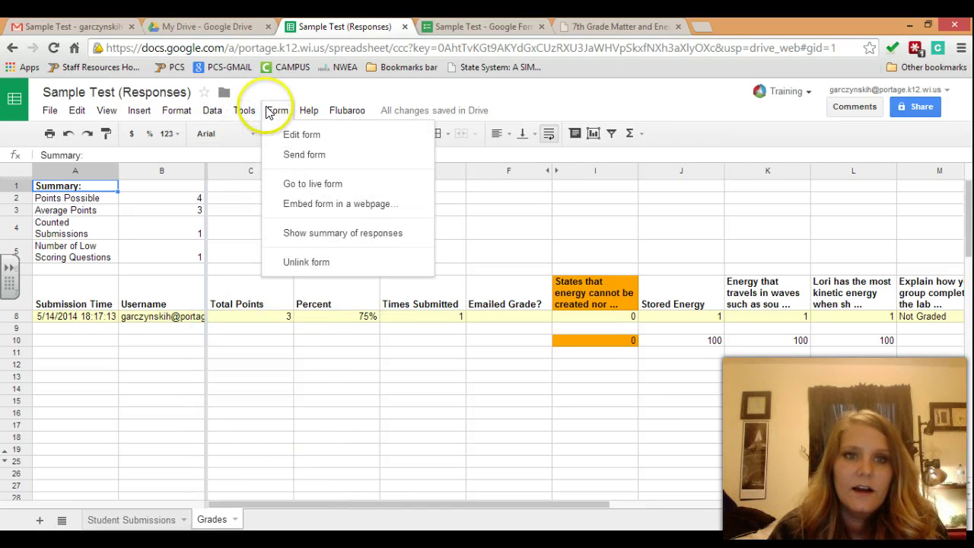
pyautogui.moveTo(233, 114)
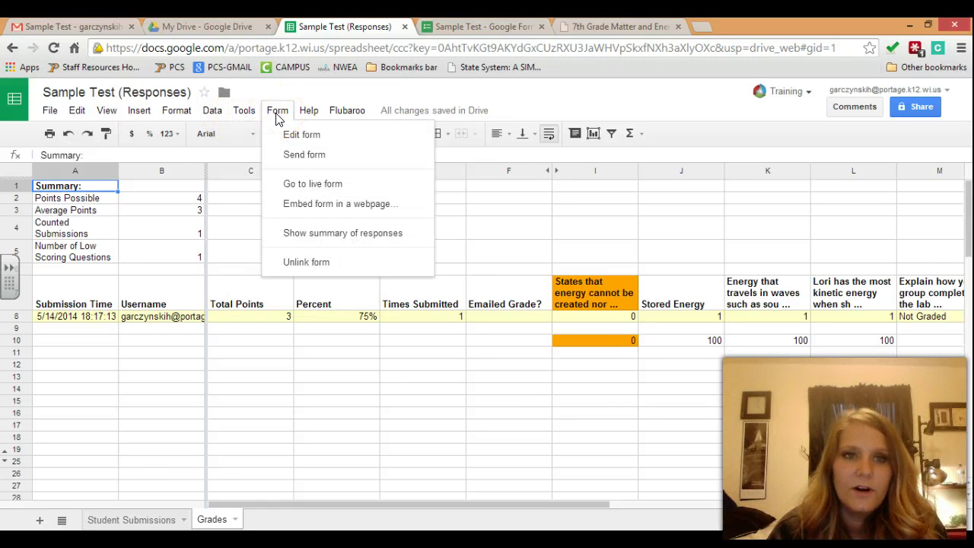
pyautogui.click(295, 137)
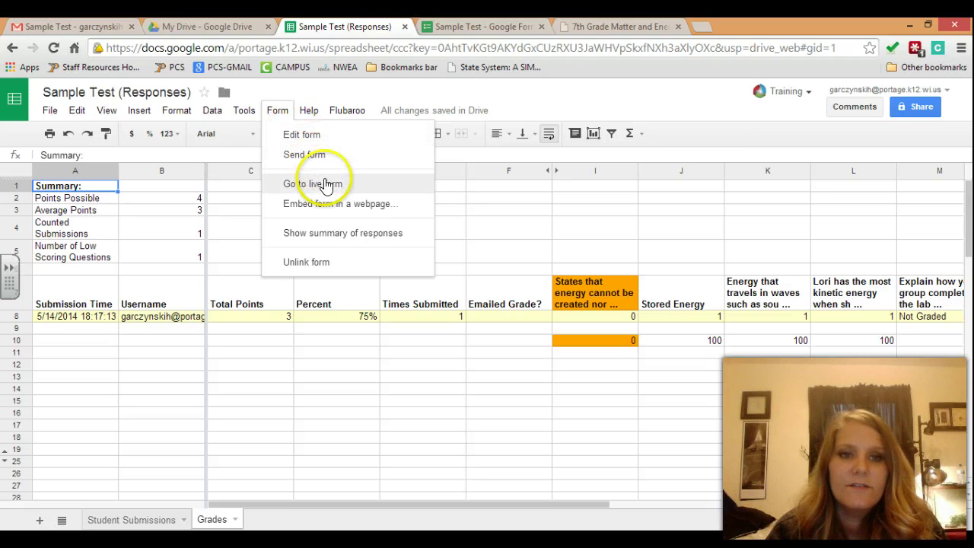
pyautogui.click(283, 111)
pyautogui.click(235, 177)
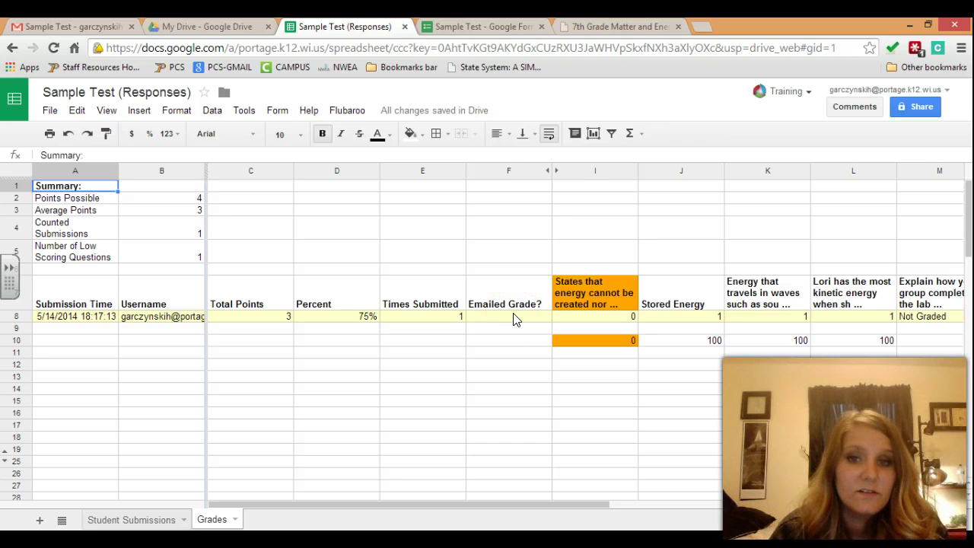
# Email the grades with Flubaroo, using Username as the email address question and including the answer key
pyautogui.click(355, 111)
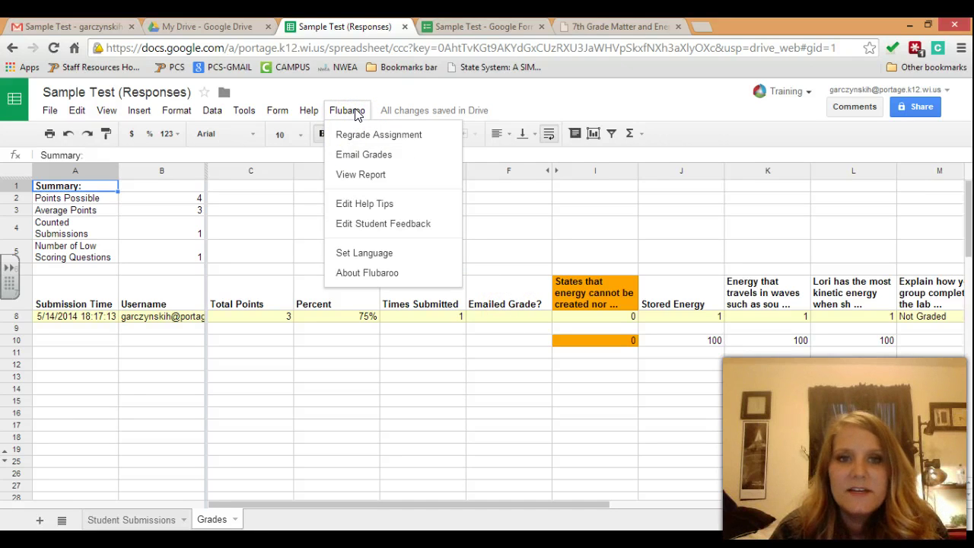
pyautogui.click(373, 155)
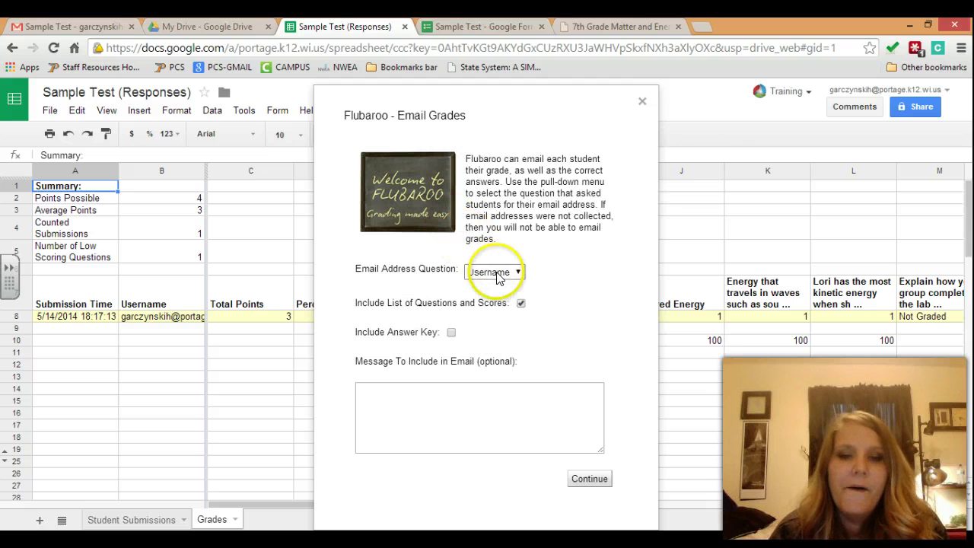
pyautogui.click(496, 274)
pyautogui.click(488, 287)
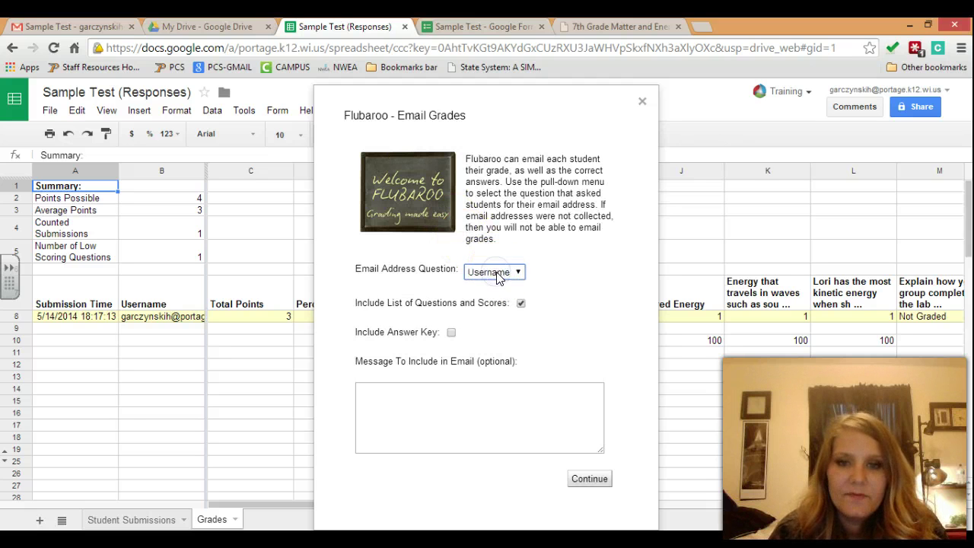
pyautogui.click(452, 334)
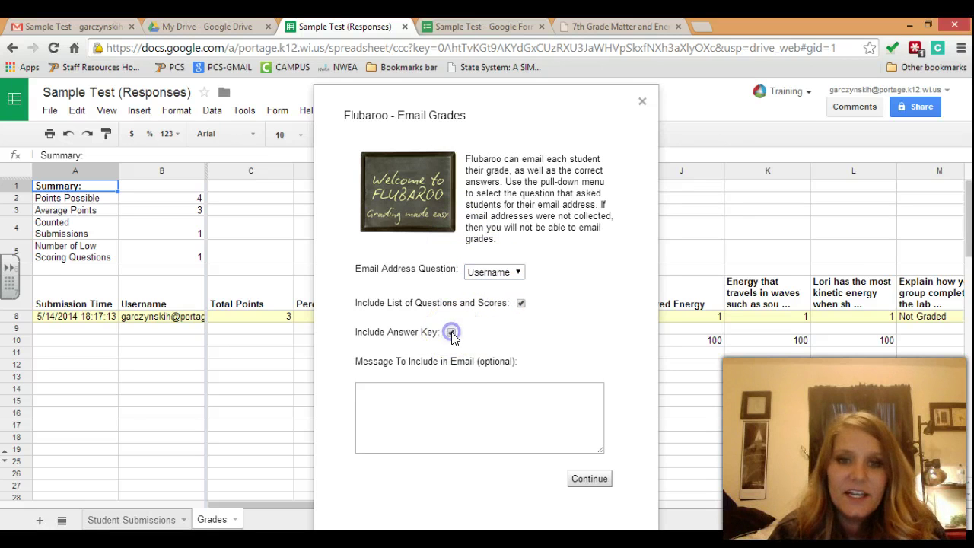
pyautogui.click(599, 478)
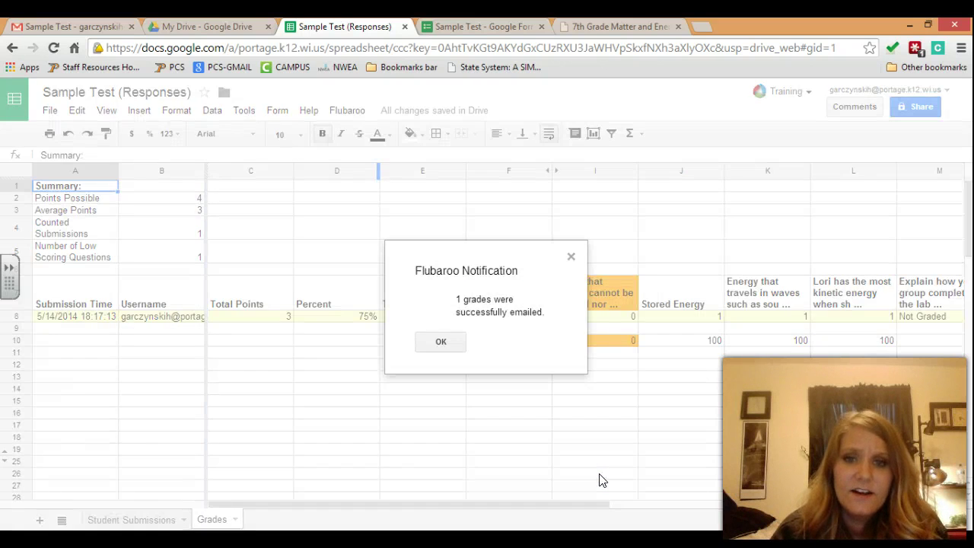
pyautogui.click(443, 341)
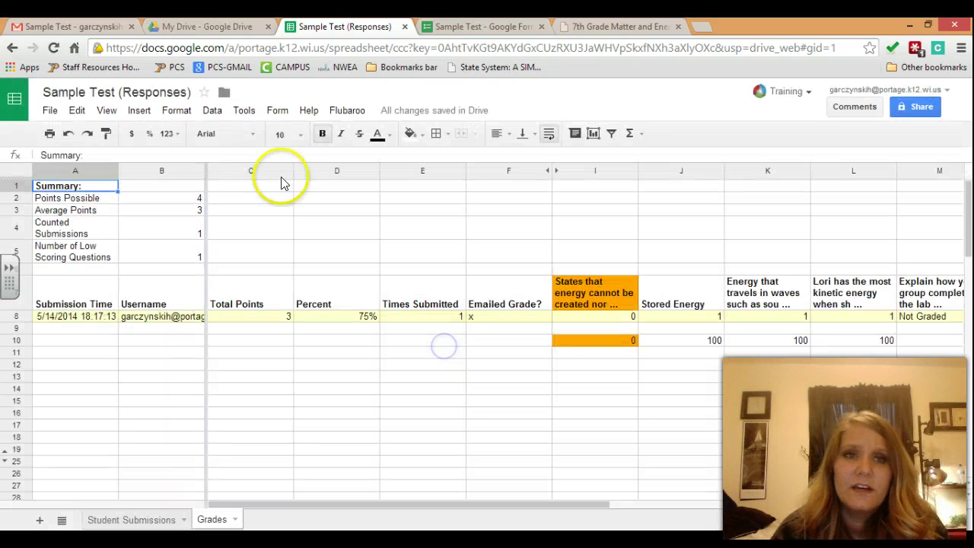
# Switch to the Gmail inbox, open the grade email for Sample Test (Responses), and read through the per-question feedback
pyautogui.click(84, 26)
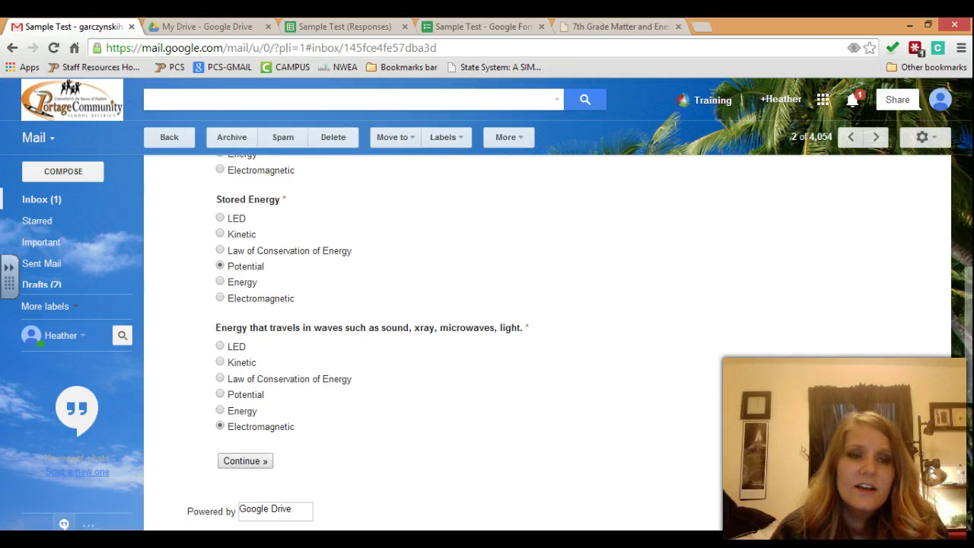
pyautogui.click(36, 201)
pyautogui.click(384, 175)
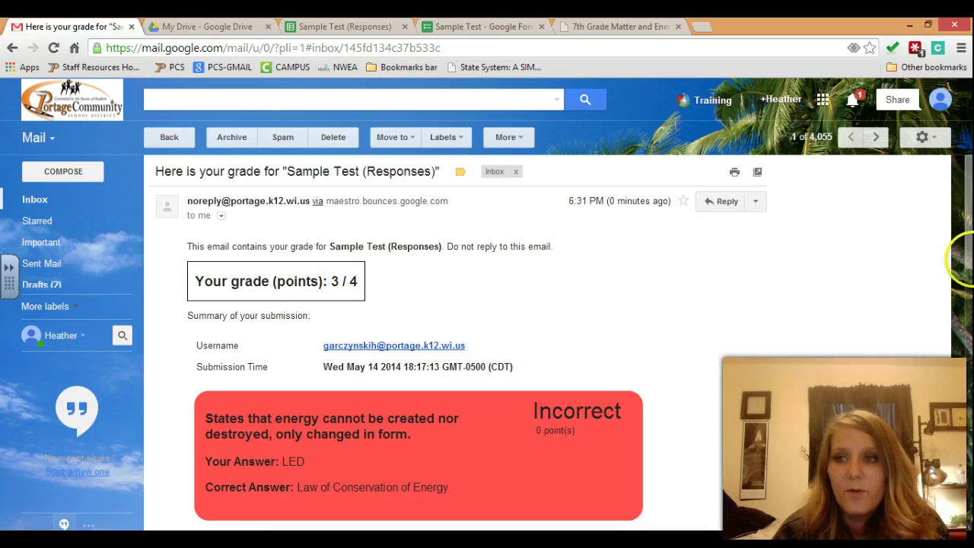
pyautogui.moveTo(968, 257); pyautogui.dragTo(941, 460)
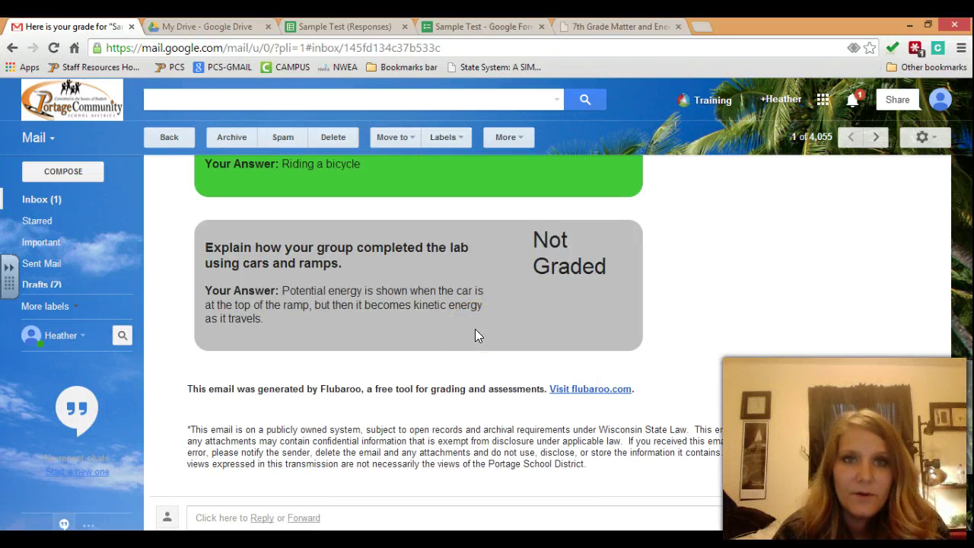
# Return to the Sample Test (Responses) spreadsheet, view Flubaroo's grading report with its histogram of grades, and close it
pyautogui.click(472, 26)
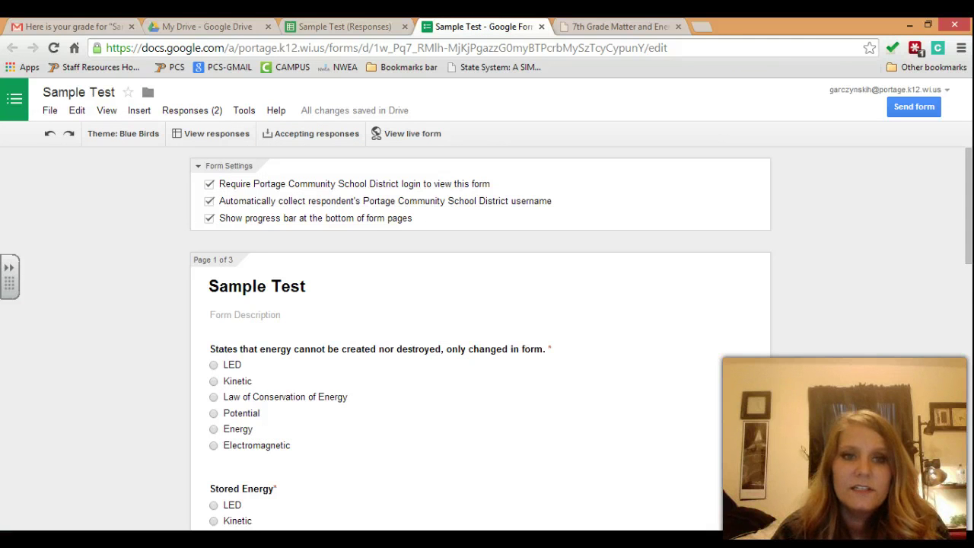
pyautogui.click(327, 28)
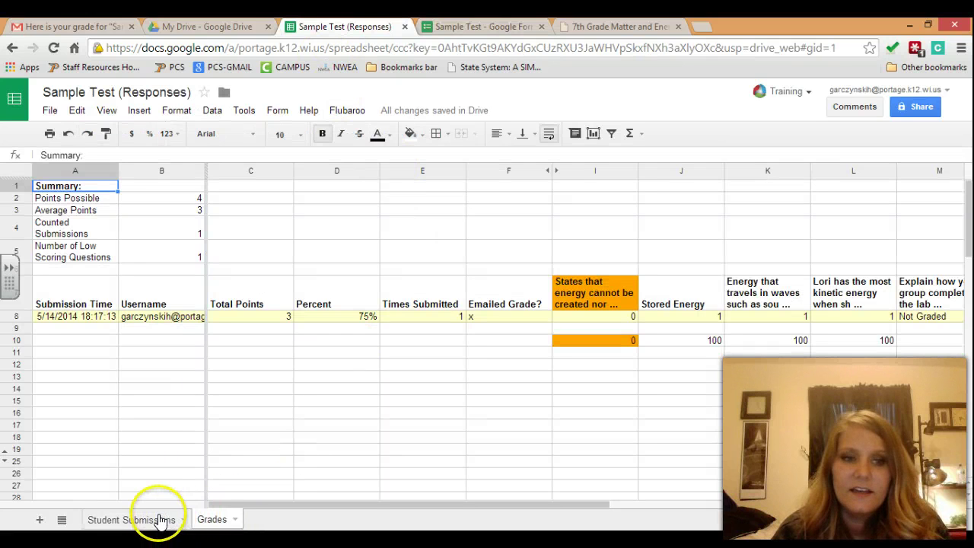
pyautogui.click(350, 111)
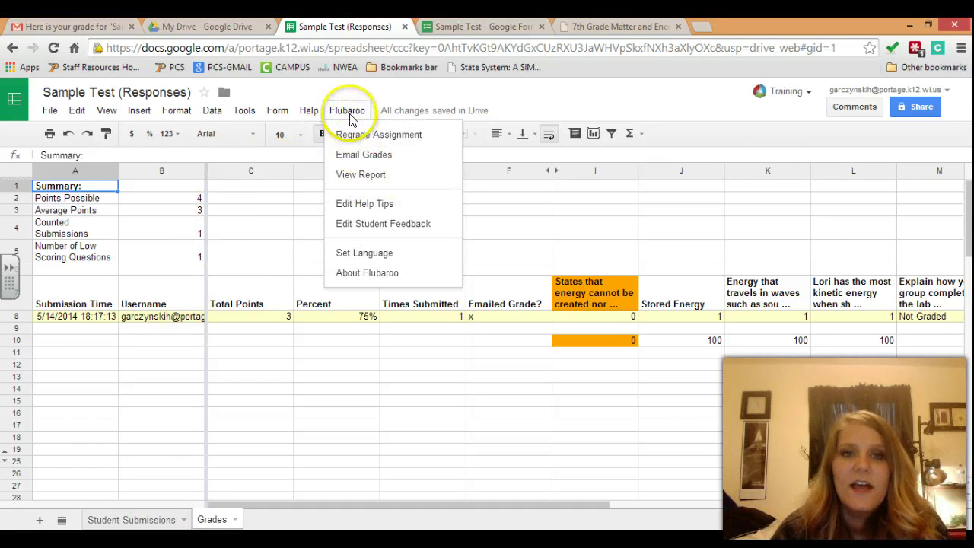
pyautogui.click(441, 306)
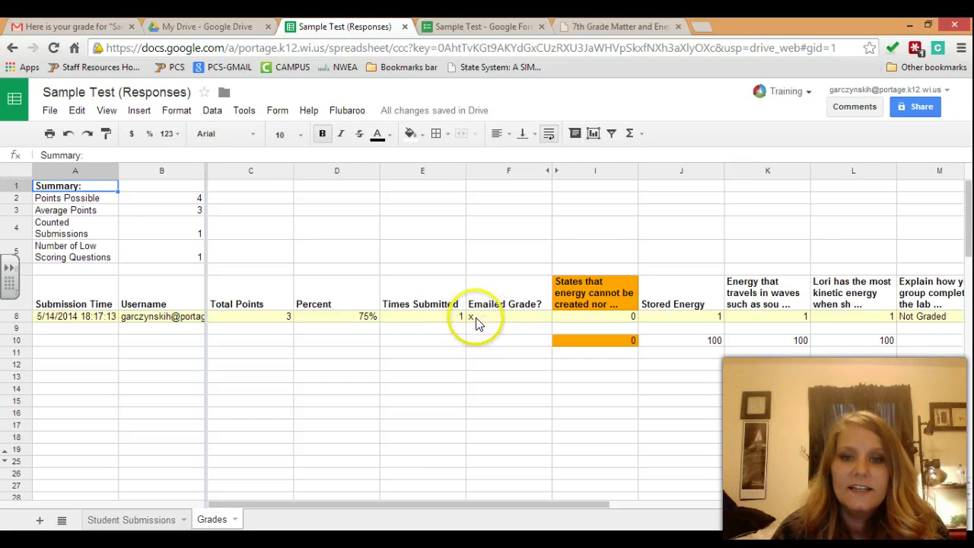
pyautogui.click(346, 112)
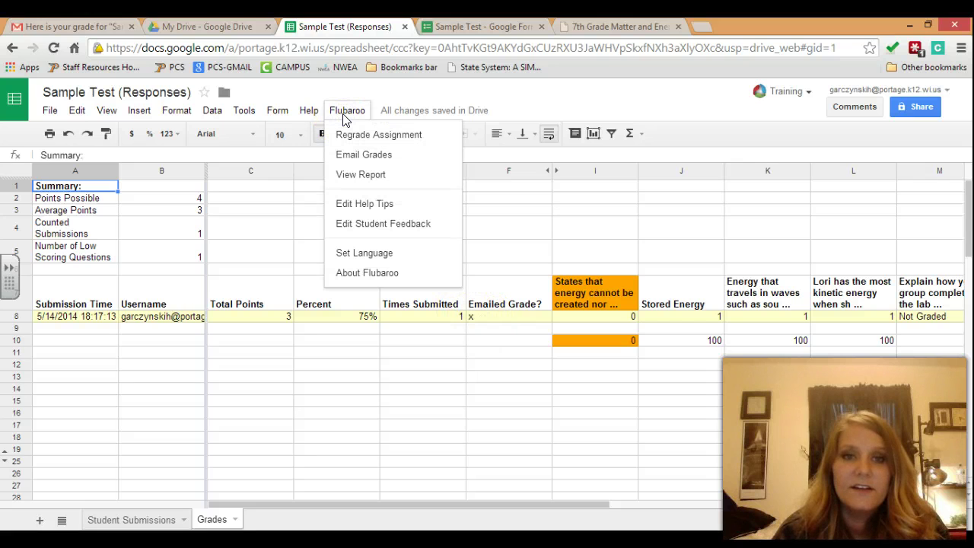
pyautogui.click(389, 176)
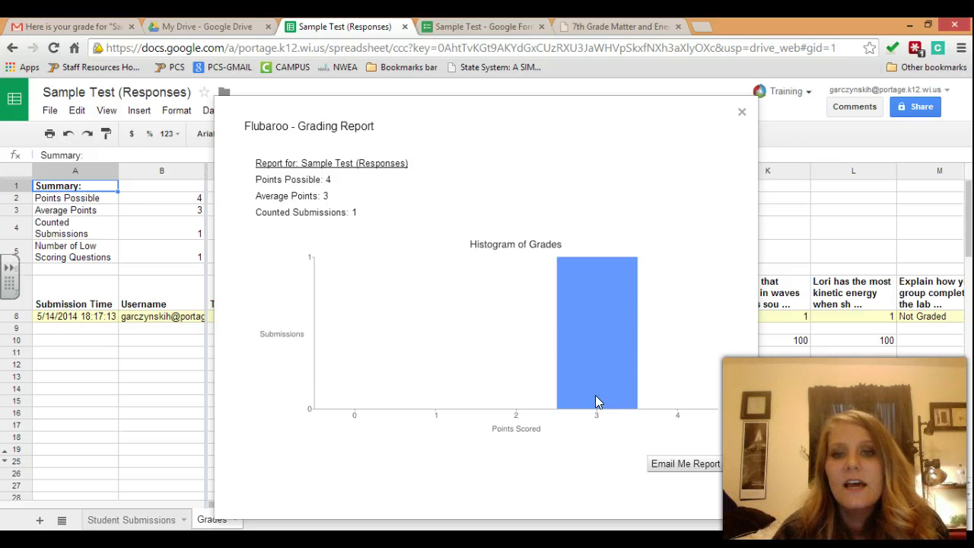
pyautogui.click(523, 114)
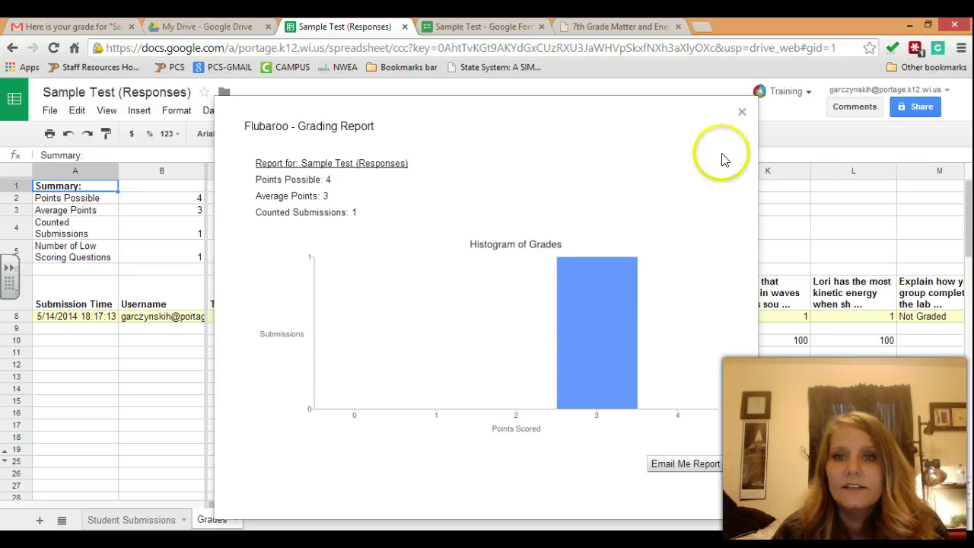
pyautogui.click(741, 112)
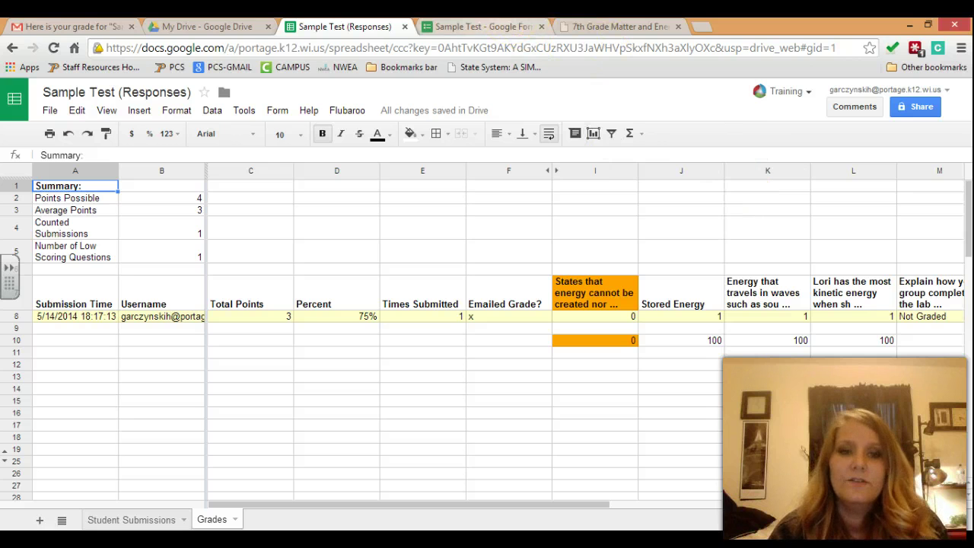
# Look over the Flubaroo commands once more and compare the Student Submissions sheet with the Grades sheet
pyautogui.click(285, 111)
pyautogui.moveTo(245, 113)
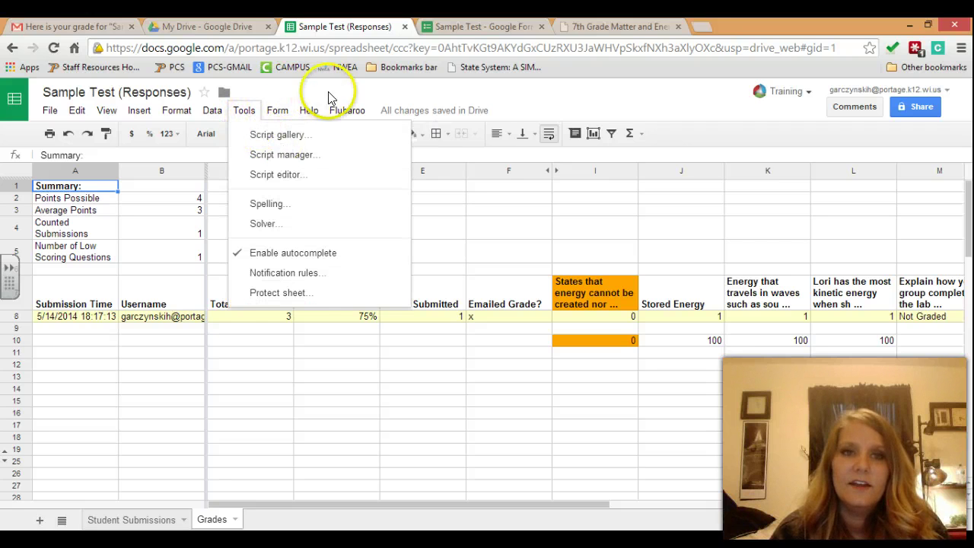
pyautogui.moveTo(347, 110)
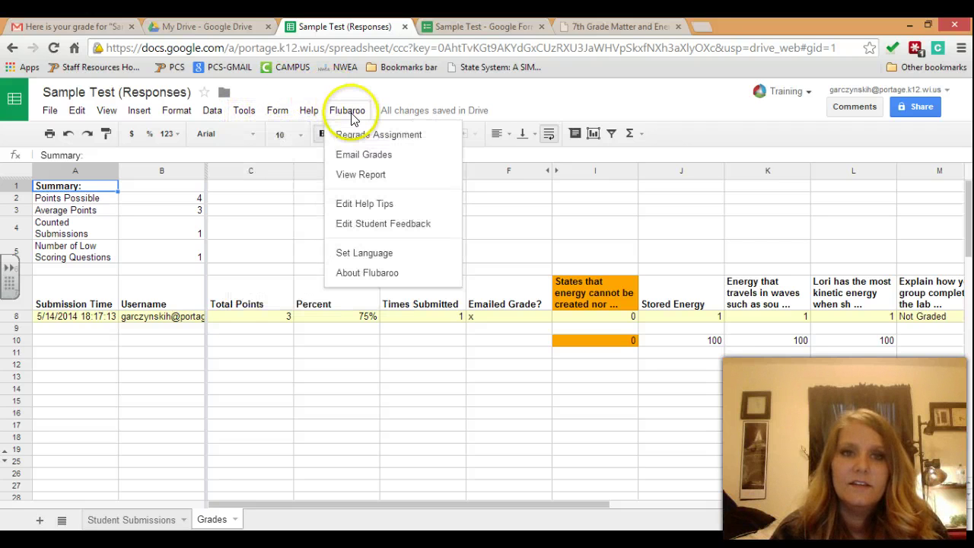
pyautogui.click(158, 522)
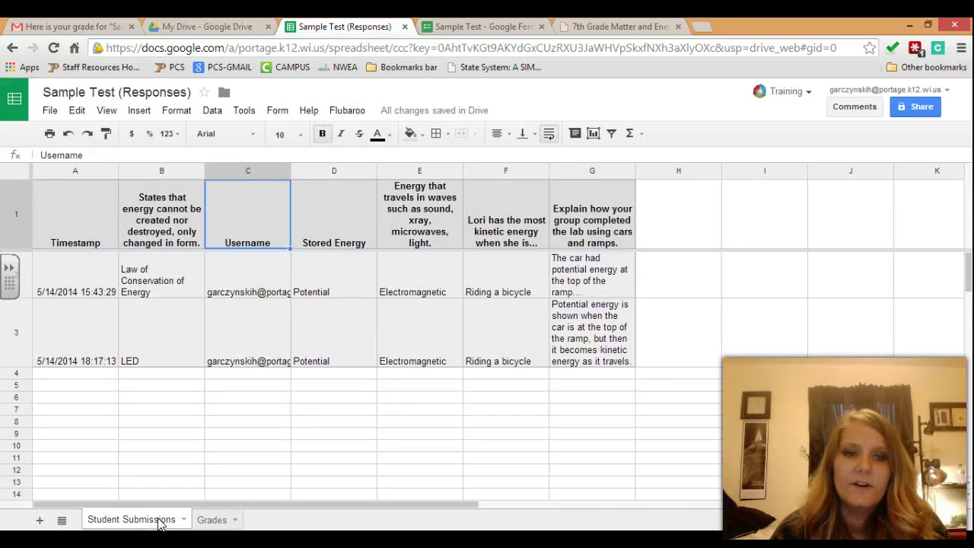
pyautogui.click(223, 522)
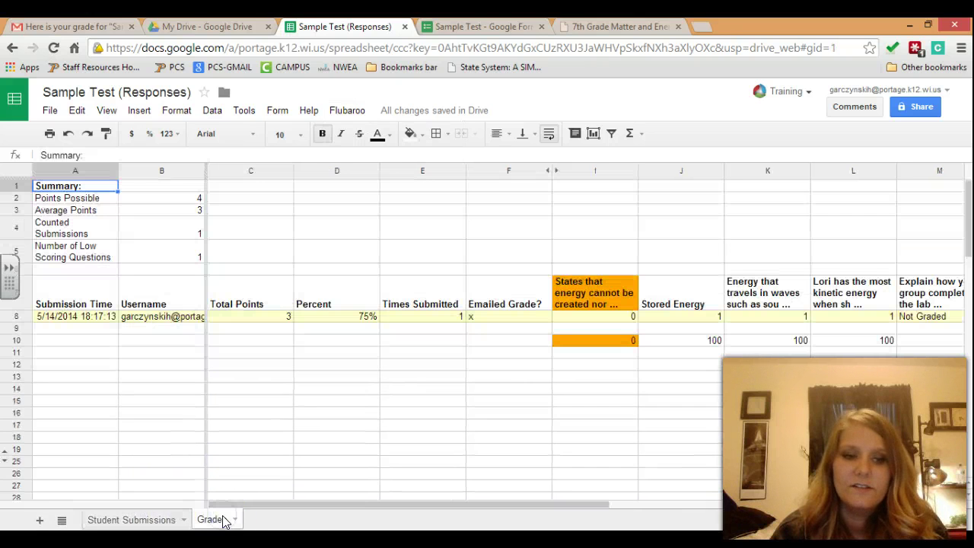
pyautogui.click(156, 521)
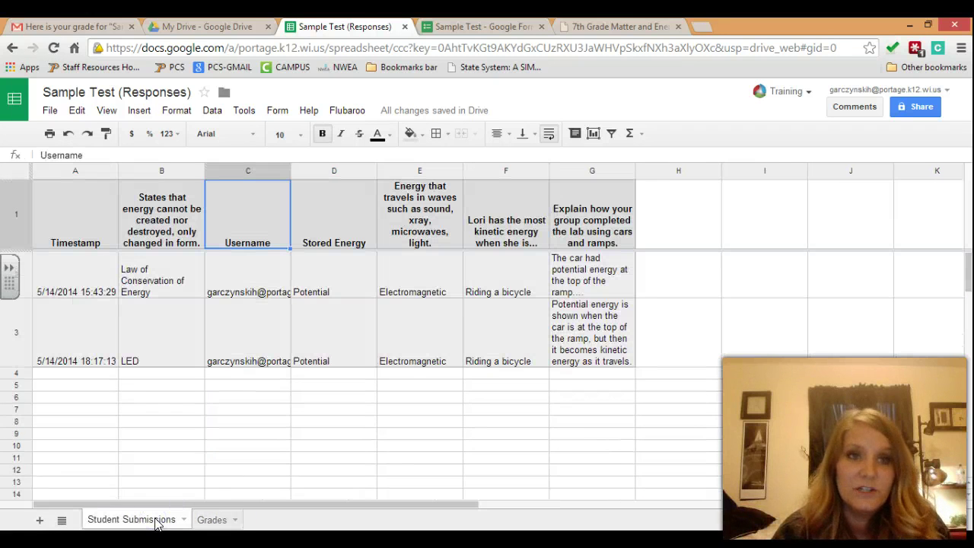